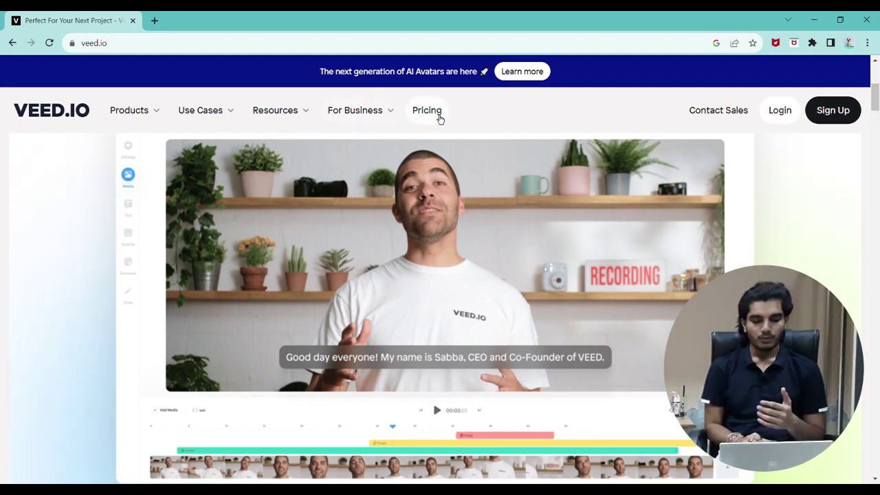
Step: Review the Free, Basic, Pro and Business plans on the pricing page and return to the VEED homepage
{"action": "left_click", "coordinate": [440, 118]}
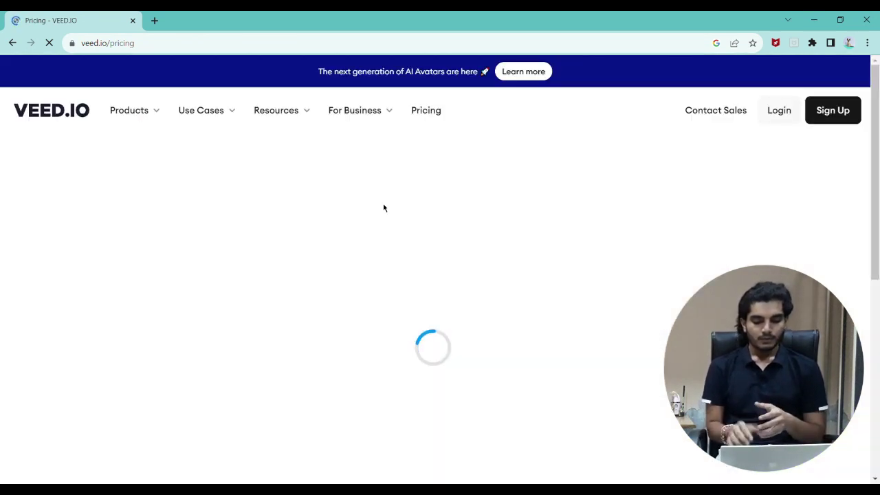
{"action": "scroll", "coordinate": [322, 370], "scroll_direction": "down", "scroll_amount": 3}
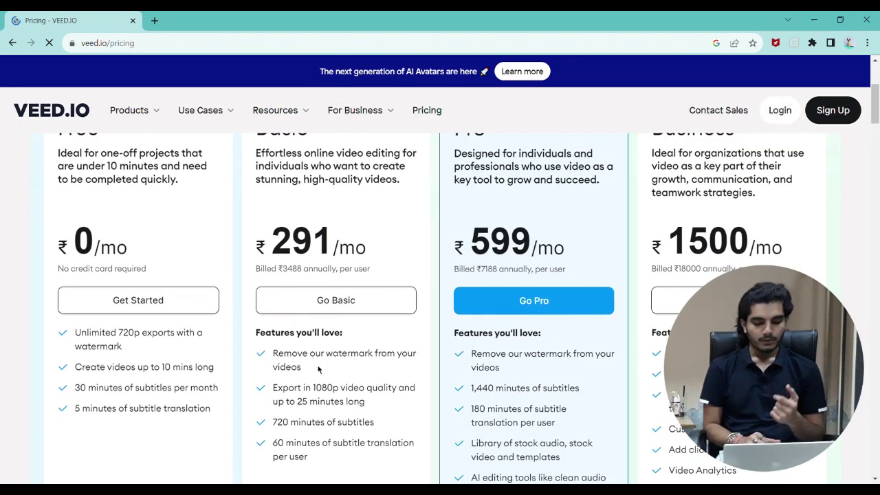
{"action": "scroll", "coordinate": [301, 375], "scroll_direction": "down", "scroll_amount": 1}
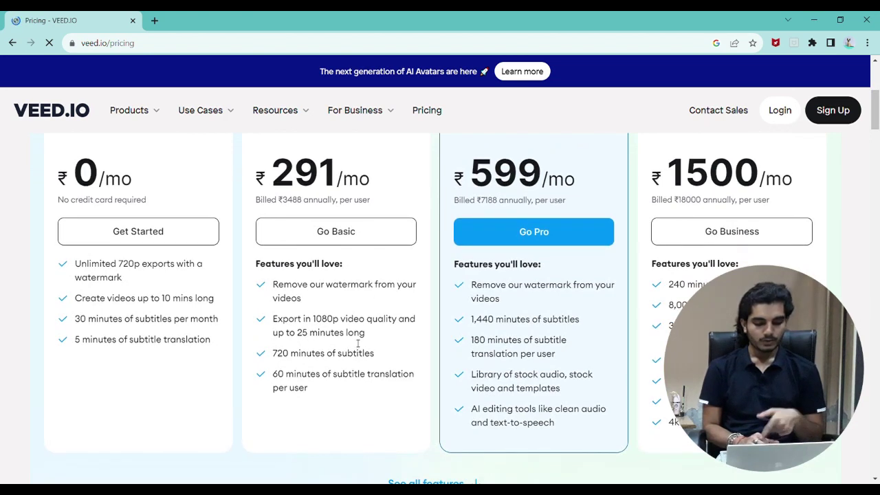
{"action": "scroll", "coordinate": [363, 343], "scroll_direction": "down", "scroll_amount": 1}
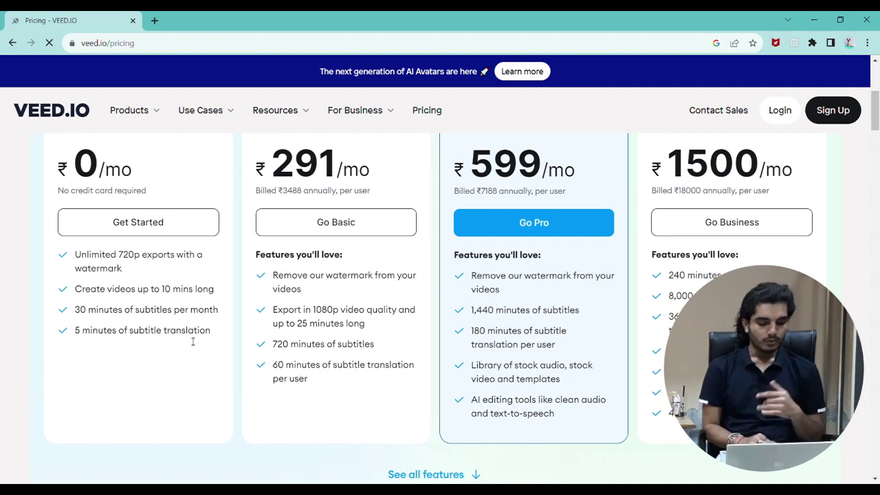
{"action": "scroll", "coordinate": [187, 337], "scroll_direction": "up", "scroll_amount": 4}
{"action": "scroll", "coordinate": [282, 178], "scroll_direction": "down", "scroll_amount": 1}
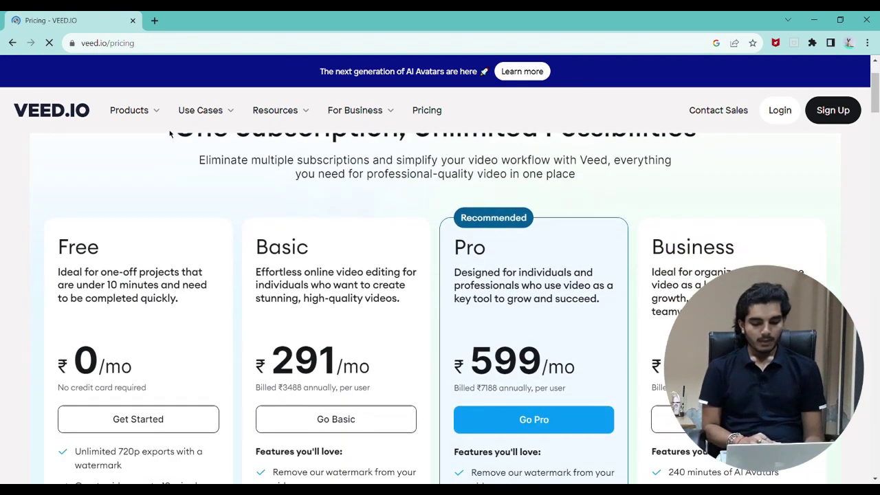
{"action": "scroll", "coordinate": [417, 198], "scroll_direction": "down", "scroll_amount": 1}
{"action": "scroll", "coordinate": [305, 357], "scroll_direction": "down", "scroll_amount": 3}
{"action": "scroll", "coordinate": [305, 358], "scroll_direction": "up", "scroll_amount": 4}
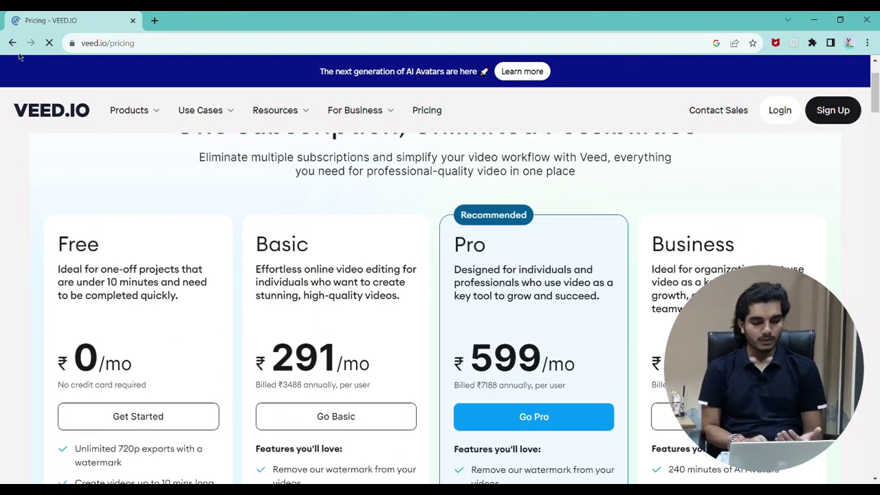
{"action": "left_click", "coordinate": [13, 43]}
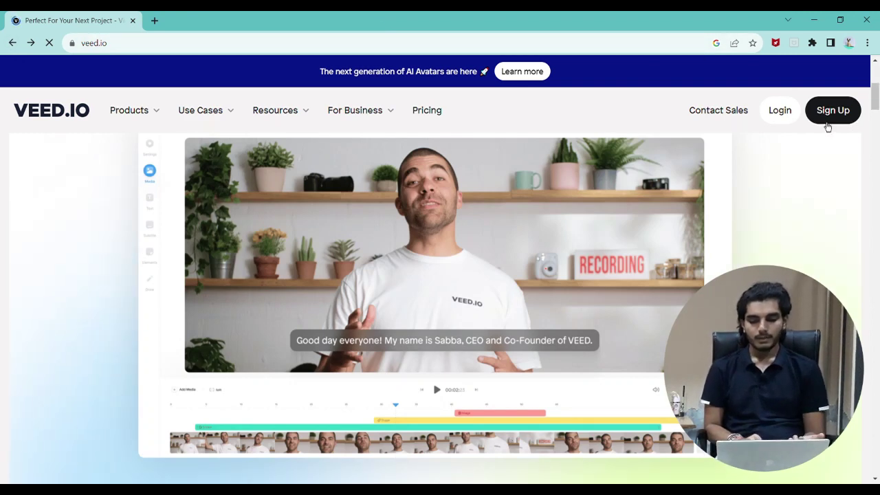
Step: Sign up for a free account with Google and enter the account holder's name in the onboarding form
{"action": "left_click", "coordinate": [828, 122]}
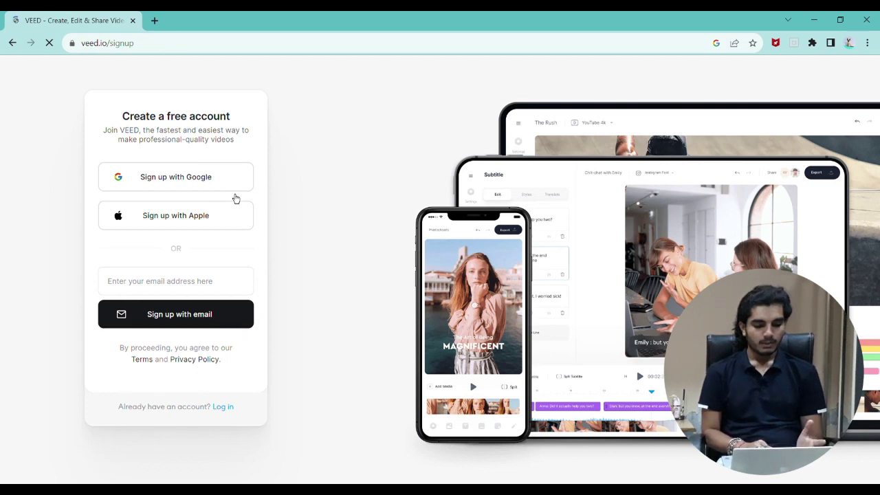
{"action": "left_click", "coordinate": [214, 189]}
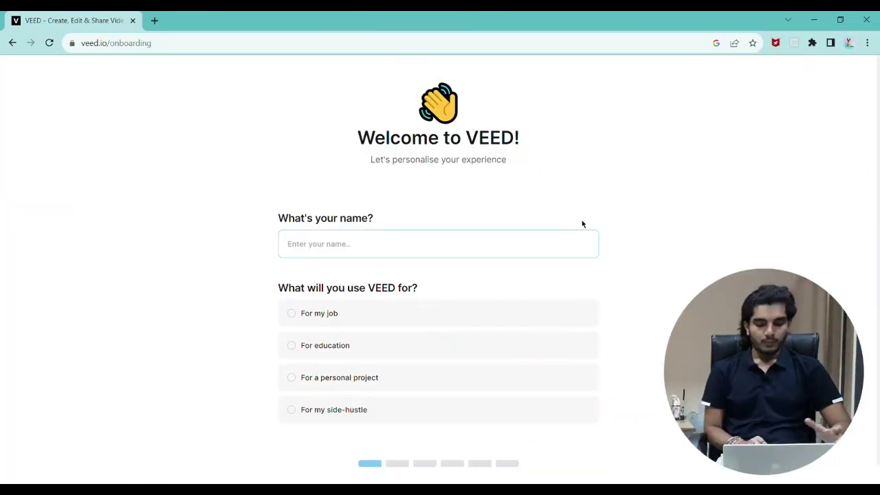
{"action": "left_click", "coordinate": [546, 250]}
{"action": "type", "text": "Amit"}
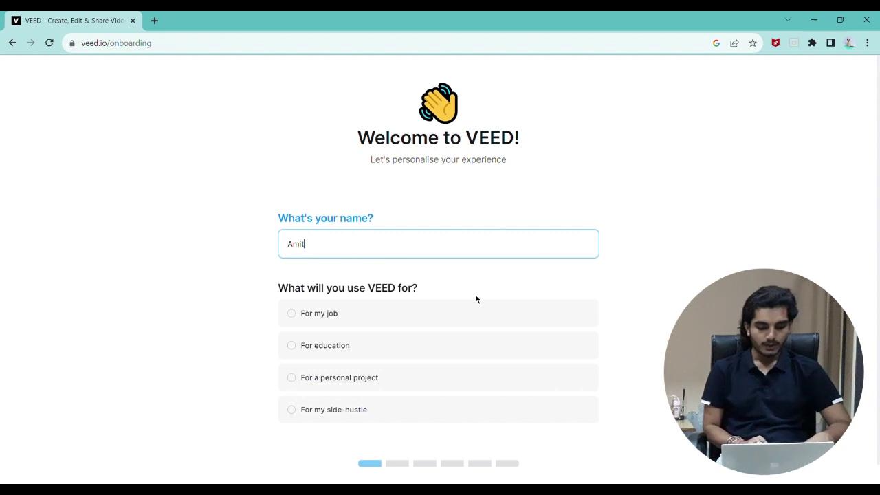
Step: Answer the onboarding questions: personal project, building an online community, need a video now, not sure how many, confident in editing, found through YouTube
{"action": "scroll", "coordinate": [316, 224], "scroll_direction": "down", "scroll_amount": 1}
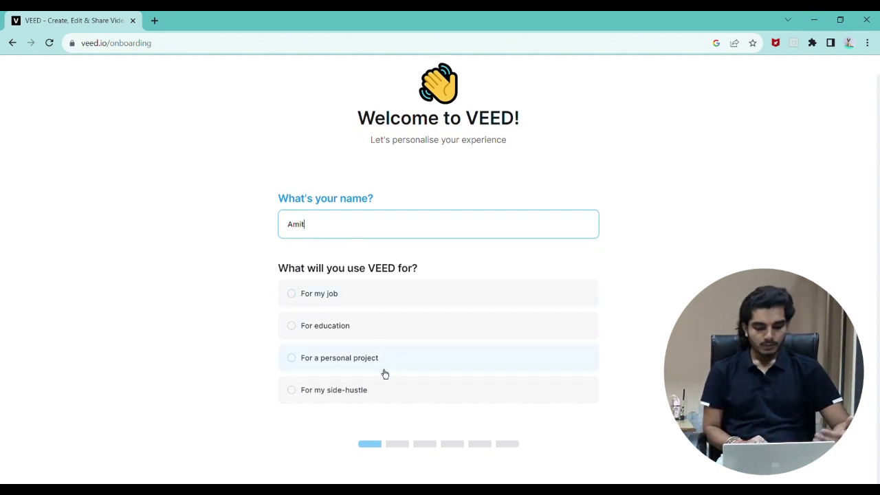
{"action": "left_click", "coordinate": [434, 369]}
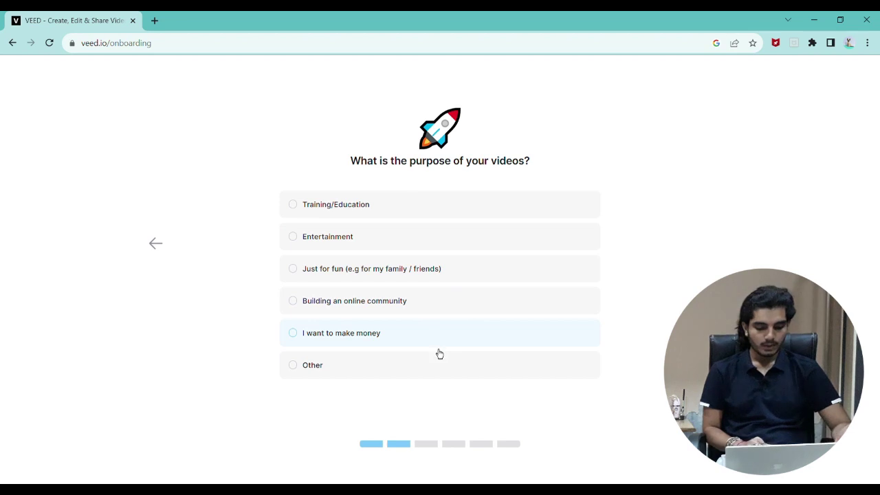
{"action": "left_click", "coordinate": [465, 311]}
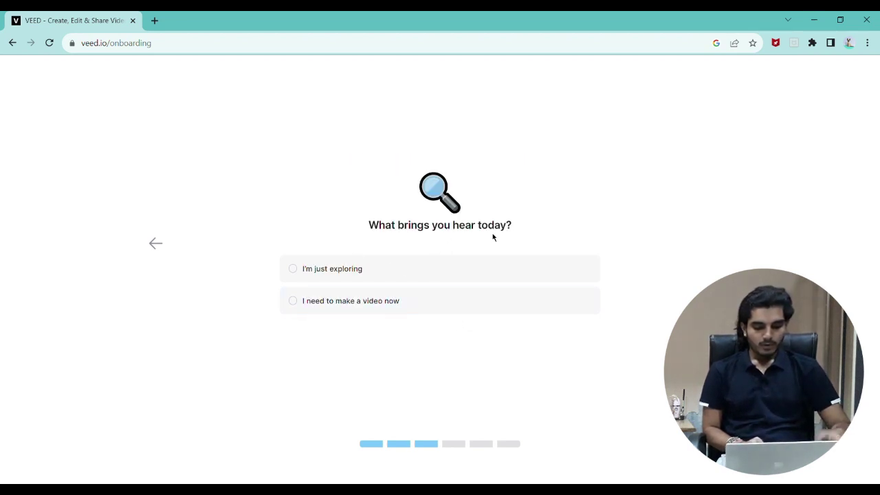
{"action": "left_click", "coordinate": [417, 309]}
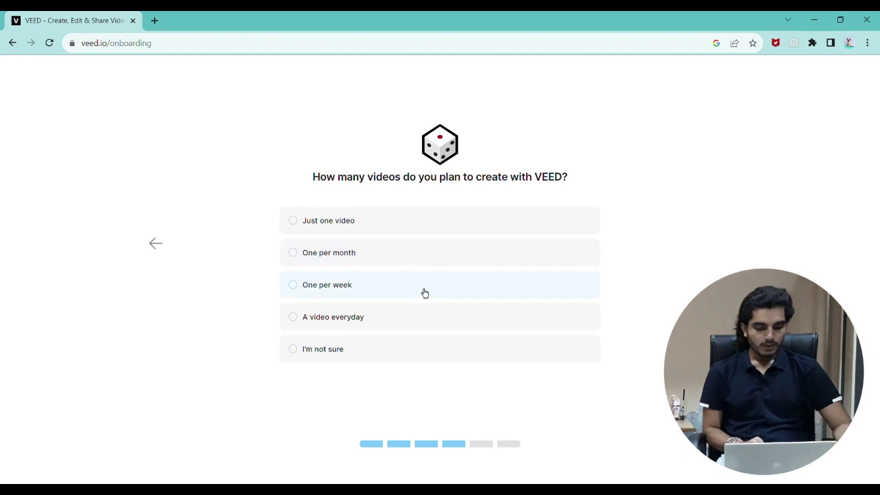
{"action": "left_click", "coordinate": [413, 352]}
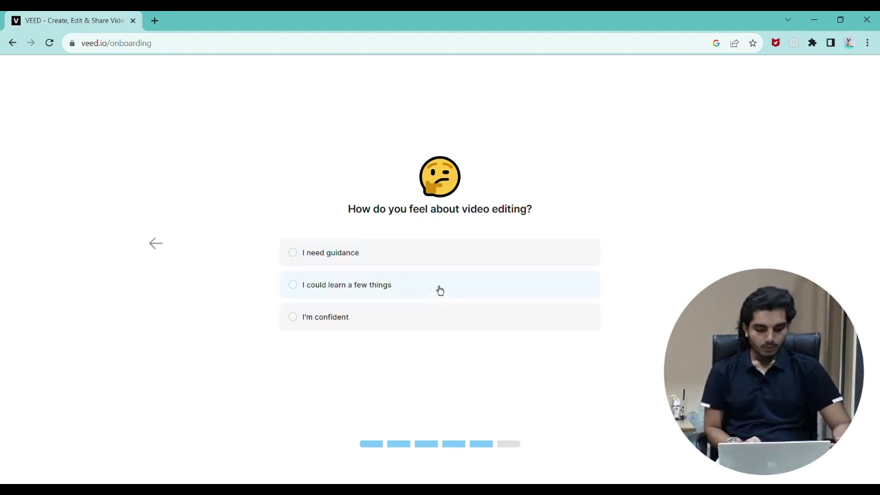
{"action": "left_click", "coordinate": [415, 337]}
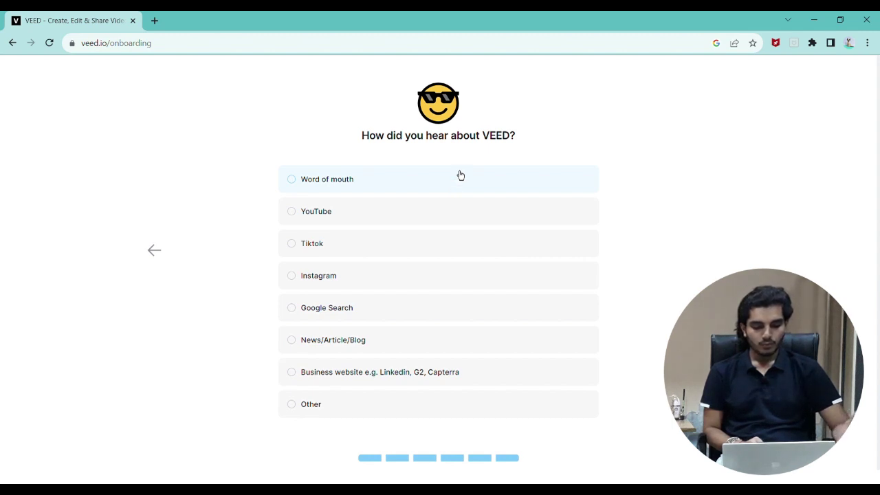
{"action": "left_click", "coordinate": [471, 223]}
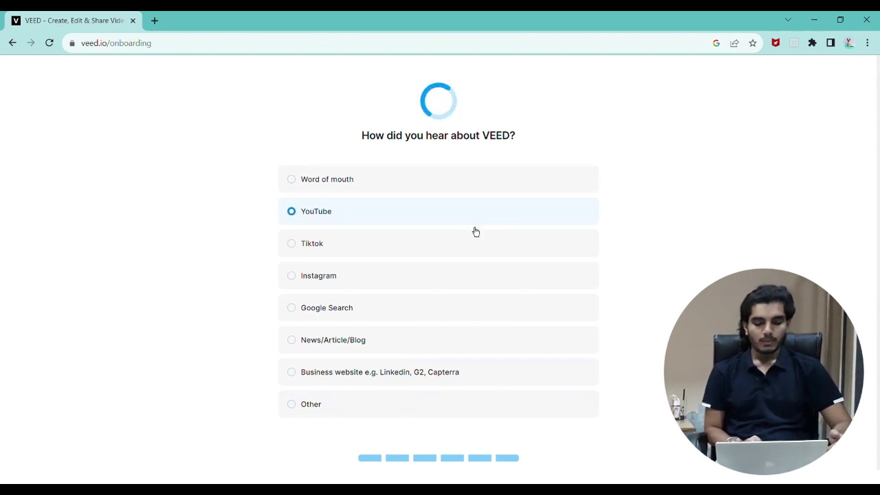
Step: Complete the team setup without inviting collaborators and proceed to the workspace home page
{"action": "left_click", "coordinate": [373, 250]}
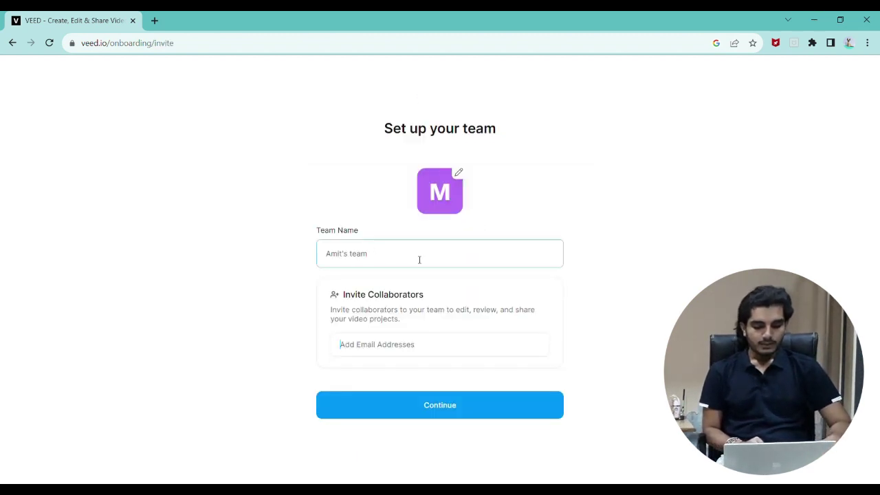
{"action": "left_click", "coordinate": [472, 413]}
{"action": "scroll", "coordinate": [154, 381], "scroll_direction": "down", "scroll_amount": 2}
{"action": "left_click", "coordinate": [151, 252]}
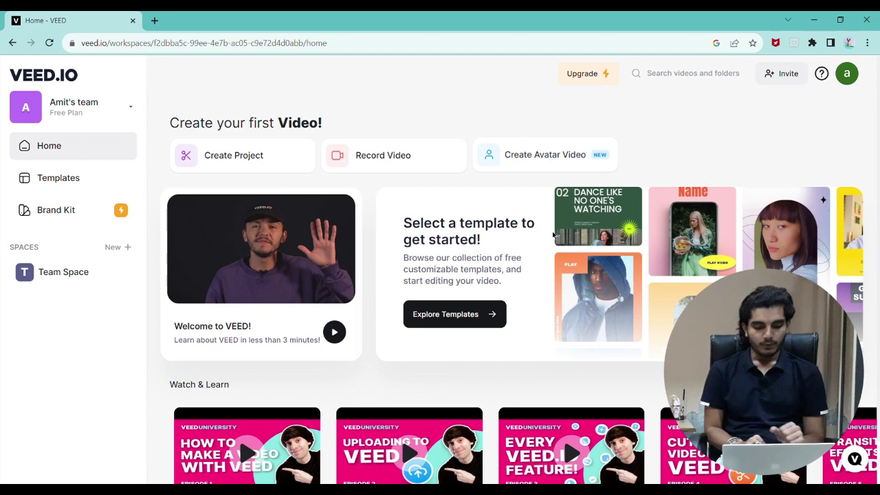
Step: Look over the workspace home page, the Templates page and the account options, and return to the home page
{"action": "scroll", "coordinate": [552, 256], "scroll_direction": "down", "scroll_amount": 1}
{"action": "scroll", "coordinate": [552, 256], "scroll_direction": "up", "scroll_amount": 1}
{"action": "scroll", "coordinate": [275, 268], "scroll_direction": "down", "scroll_amount": 1}
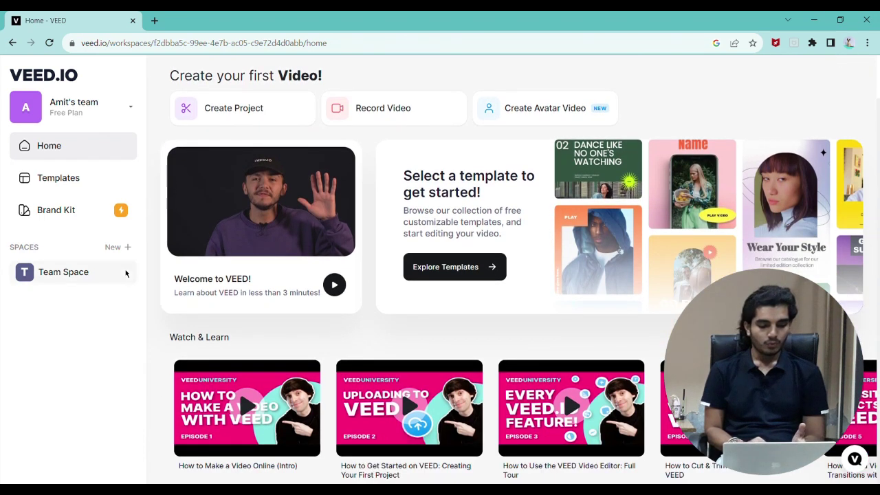
{"action": "left_click", "coordinate": [117, 181]}
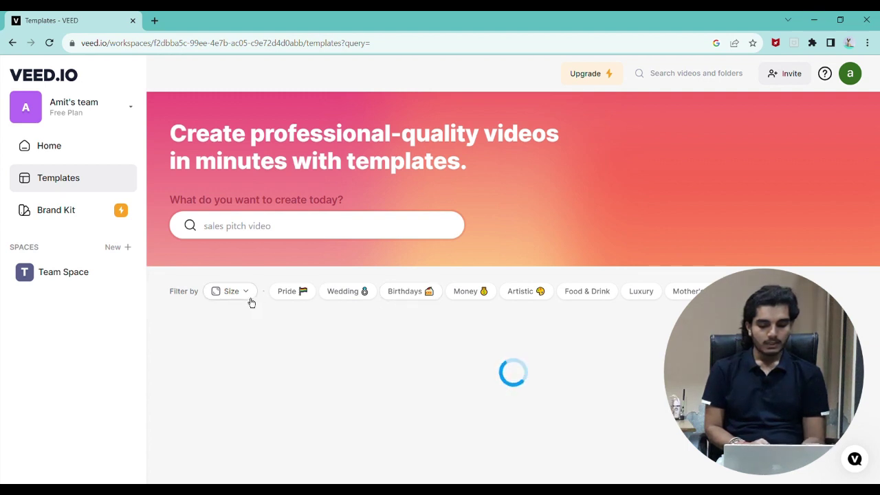
{"action": "left_click", "coordinate": [285, 233]}
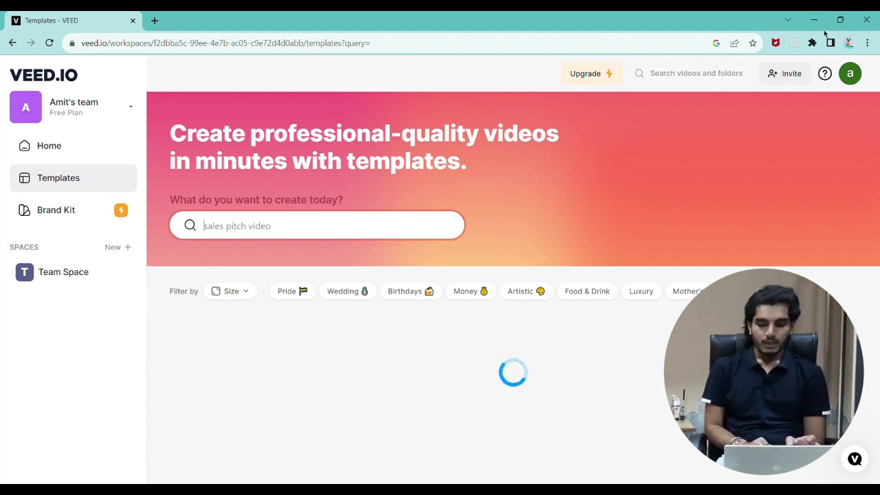
{"action": "left_click", "coordinate": [852, 74]}
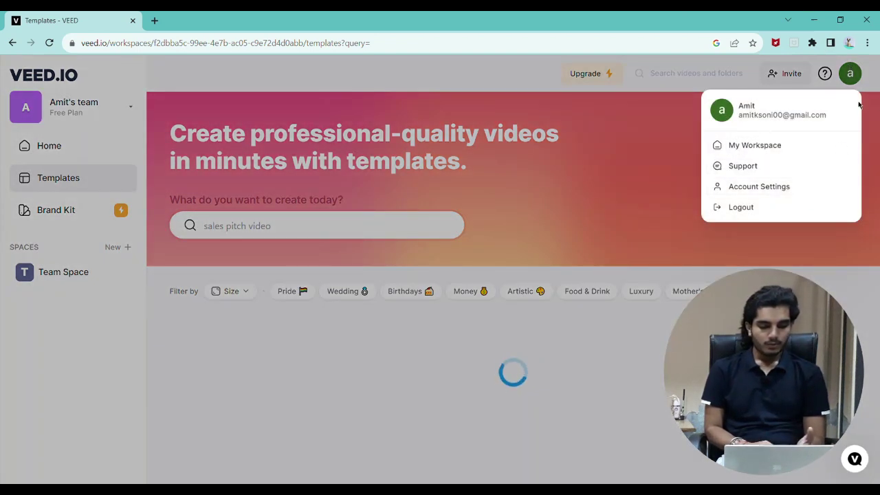
{"action": "left_click", "coordinate": [44, 155]}
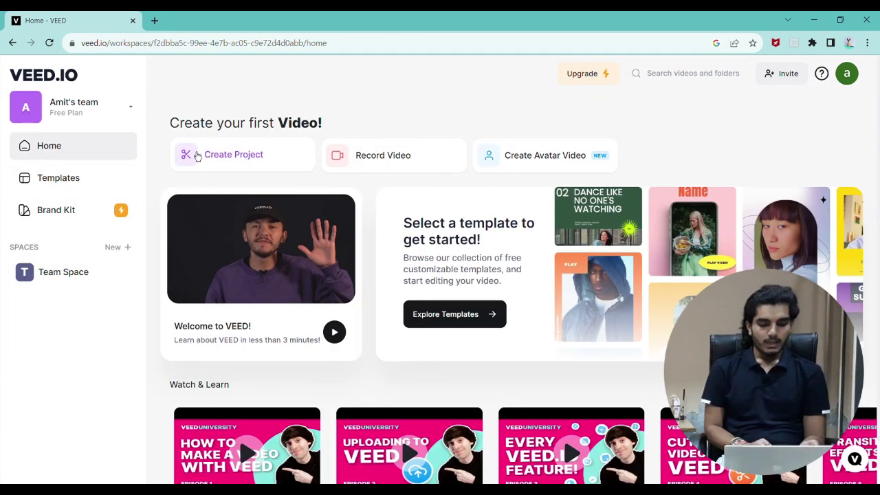
Step: Create a new project and look through its upload options, stock videos, stock music and sound effects
{"action": "left_click", "coordinate": [249, 155]}
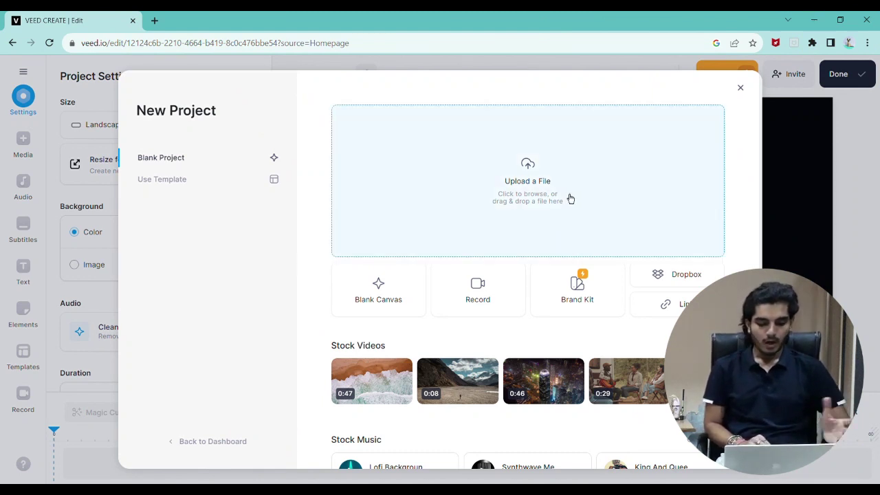
{"action": "scroll", "coordinate": [570, 199], "scroll_direction": "down", "scroll_amount": 1}
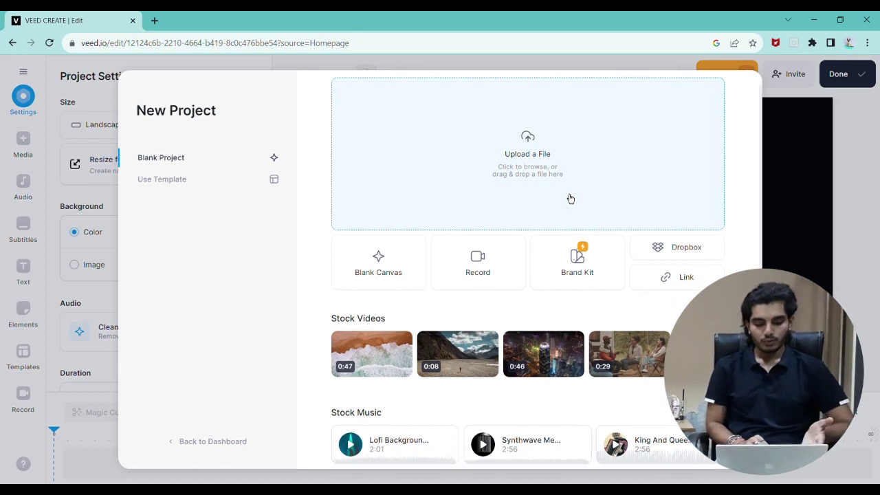
{"action": "scroll", "coordinate": [452, 358], "scroll_direction": "down", "scroll_amount": 3}
{"action": "scroll", "coordinate": [452, 358], "scroll_direction": "down", "scroll_amount": 5}
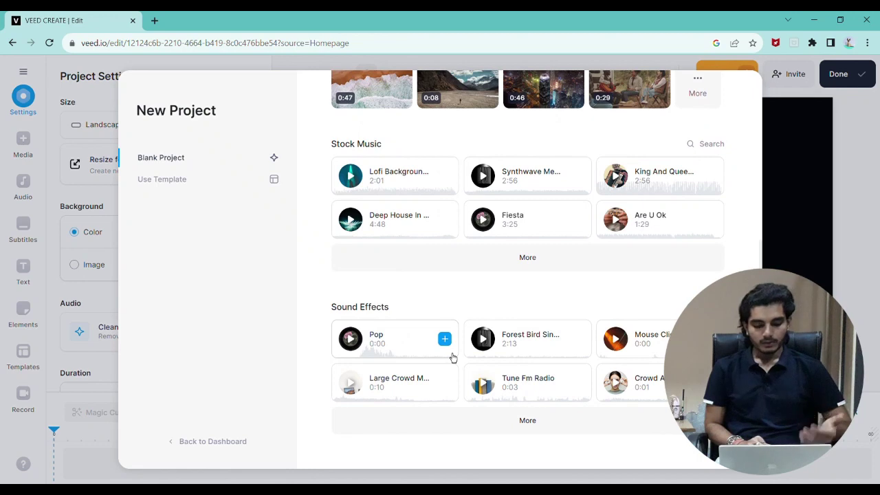
{"action": "scroll", "coordinate": [482, 305], "scroll_direction": "up", "scroll_amount": 9}
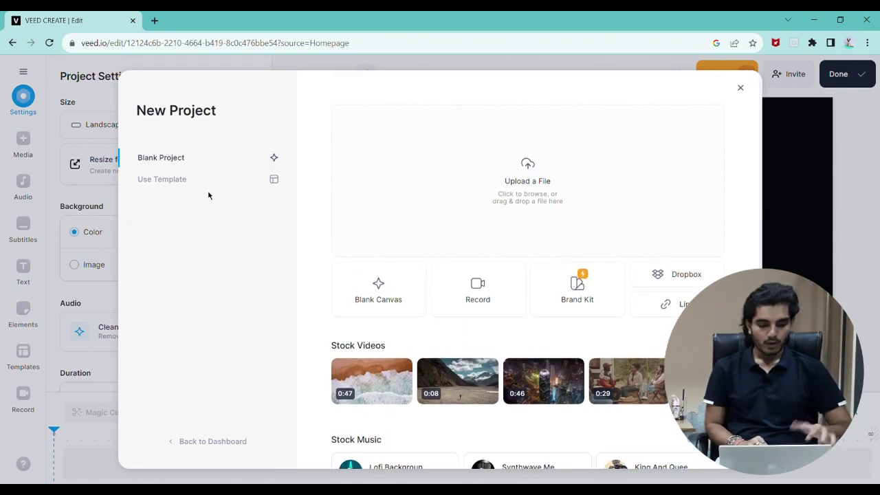
Step: Browse the project templates, including the AI Avatars and Podcast categories
{"action": "left_click", "coordinate": [236, 187]}
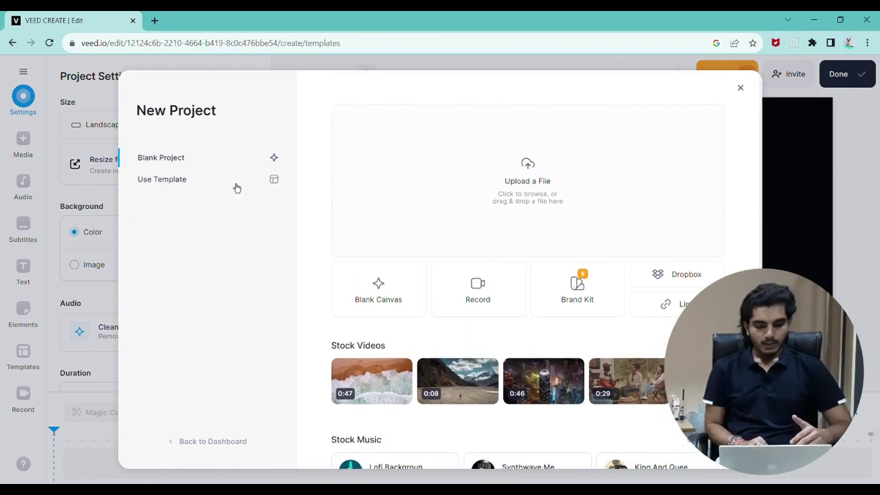
{"action": "scroll", "coordinate": [372, 287], "scroll_direction": "down", "scroll_amount": 2}
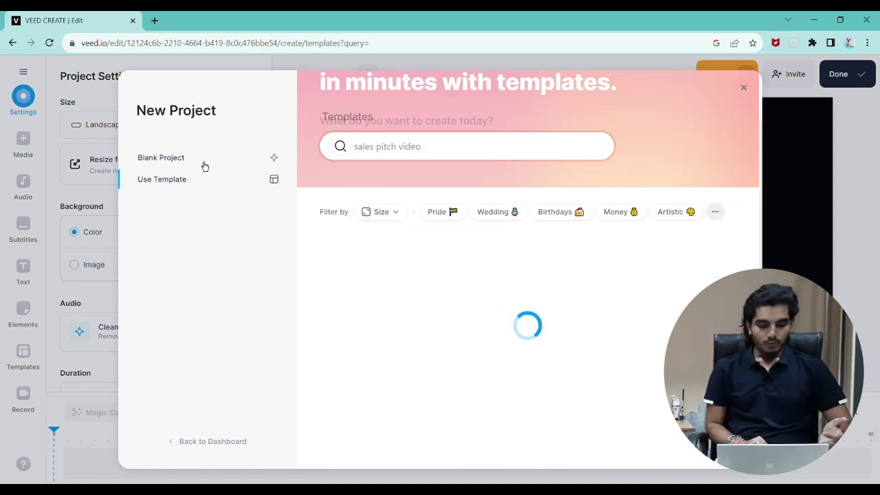
{"action": "scroll", "coordinate": [368, 255], "scroll_direction": "down", "scroll_amount": 2}
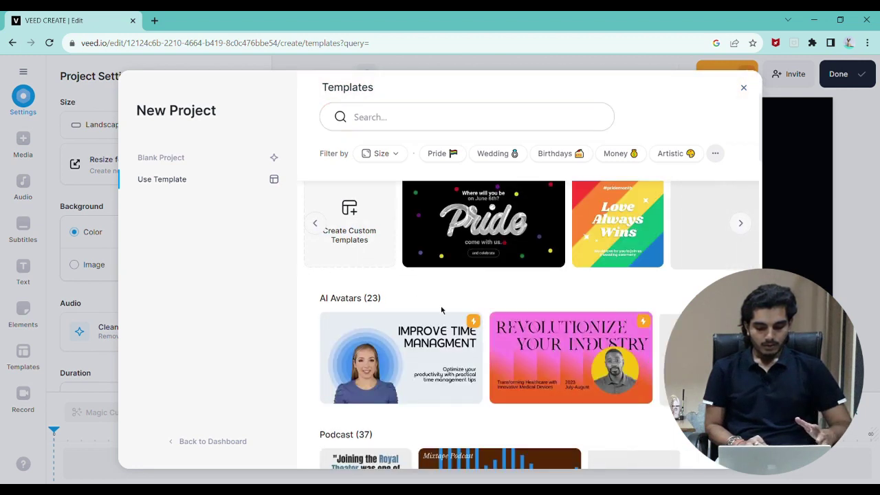
{"action": "scroll", "coordinate": [444, 353], "scroll_direction": "down", "scroll_amount": 2}
{"action": "scroll", "coordinate": [438, 348], "scroll_direction": "up", "scroll_amount": 1}
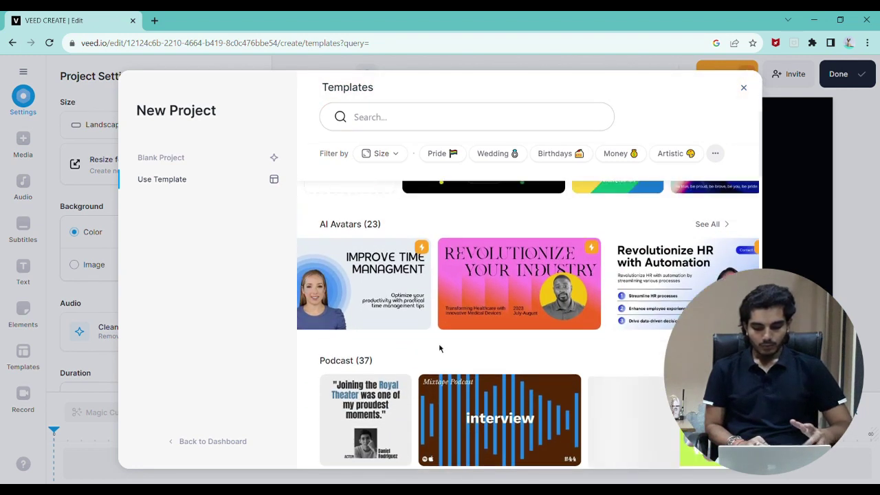
{"action": "scroll", "coordinate": [641, 311], "scroll_direction": "right", "scroll_amount": 2}
{"action": "scroll", "coordinate": [641, 311], "scroll_direction": "right", "scroll_amount": 5}
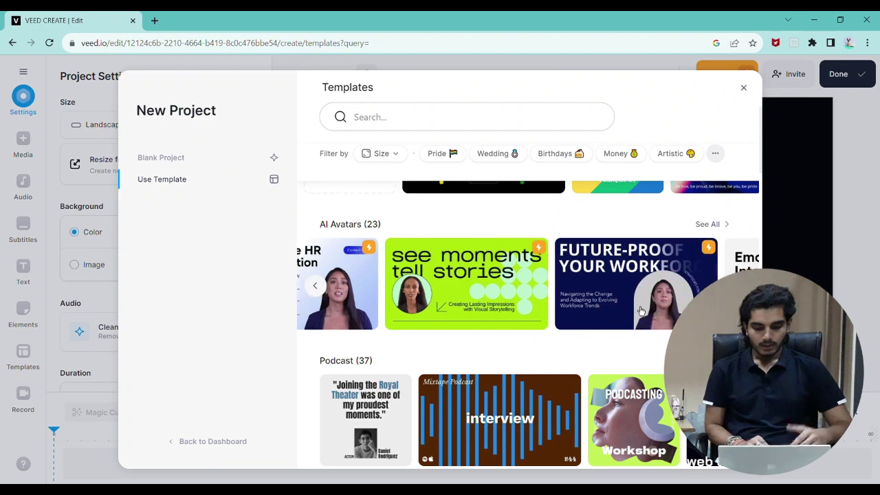
{"action": "scroll", "coordinate": [638, 308], "scroll_direction": "right", "scroll_amount": 5}
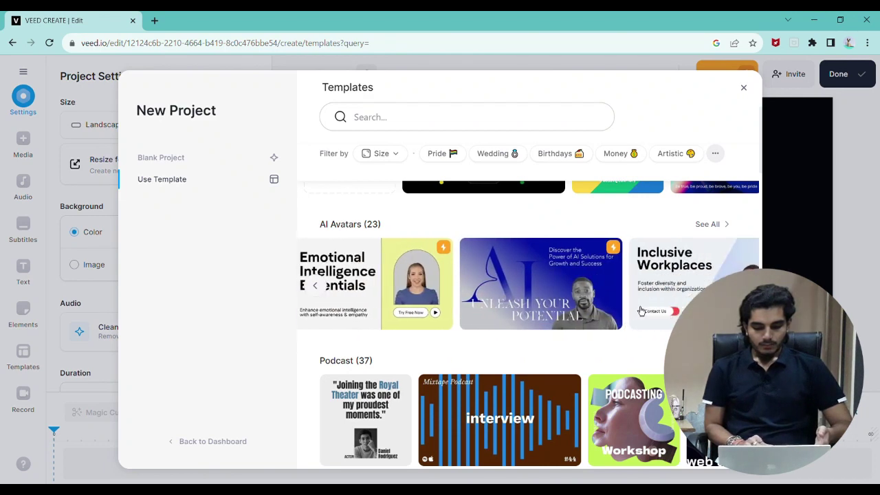
{"action": "scroll", "coordinate": [641, 311], "scroll_direction": "up", "scroll_amount": 3}
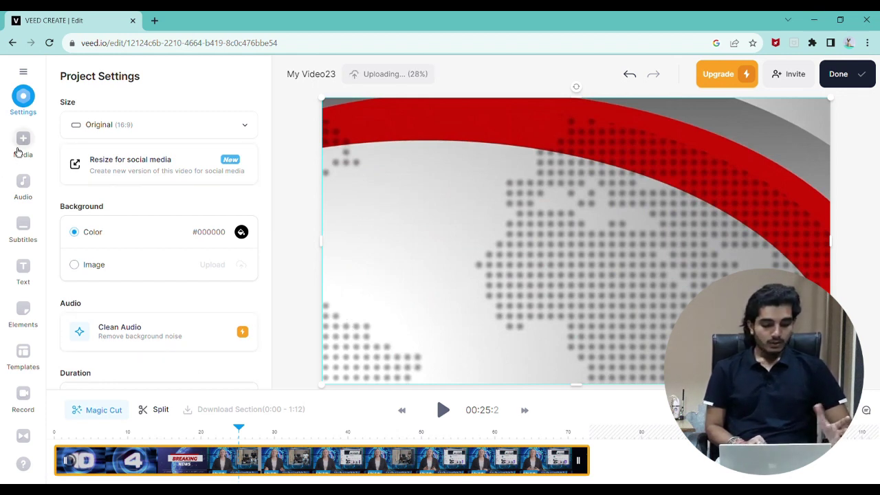
{"action": "scroll", "coordinate": [11, 299], "scroll_direction": "down", "scroll_amount": 2}
{"action": "scroll", "coordinate": [10, 300], "scroll_direction": "up", "scroll_amount": 2}
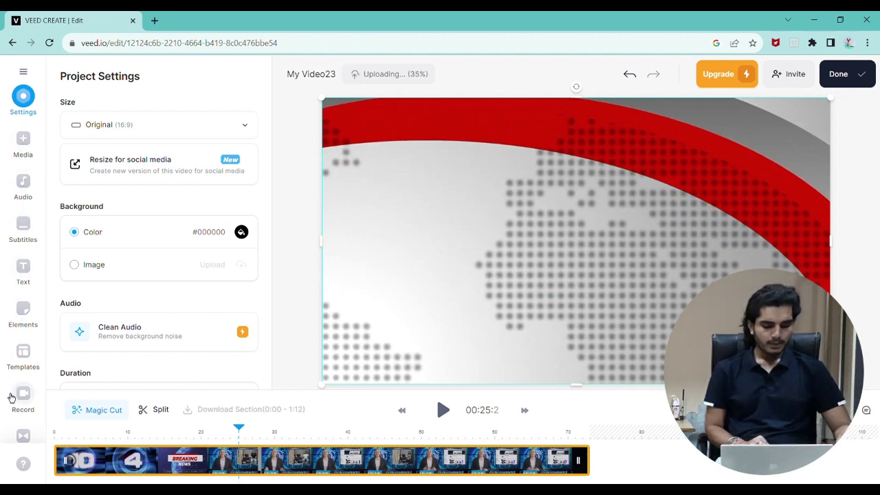
{"action": "scroll", "coordinate": [8, 418], "scroll_direction": "down", "scroll_amount": 2}
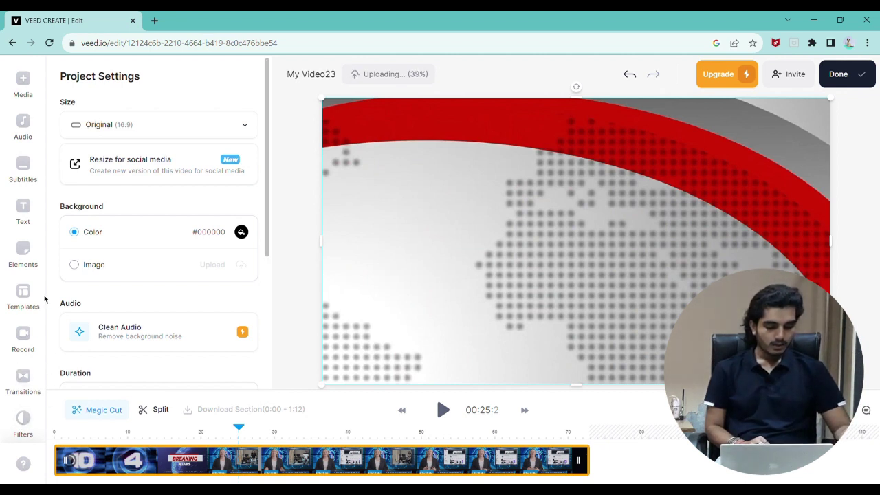
{"action": "scroll", "coordinate": [24, 303], "scroll_direction": "up", "scroll_amount": 2}
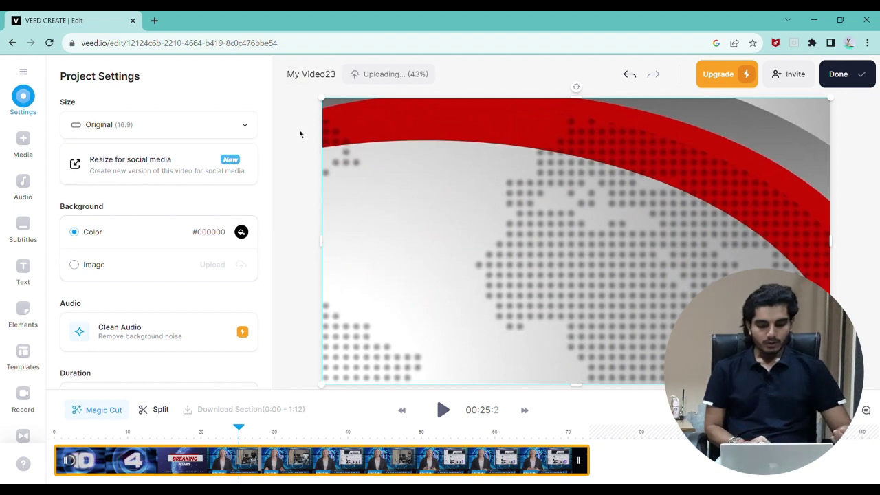
Step: Open the text-to-speech audio options and look through the available voice styles
{"action": "left_click", "coordinate": [36, 180]}
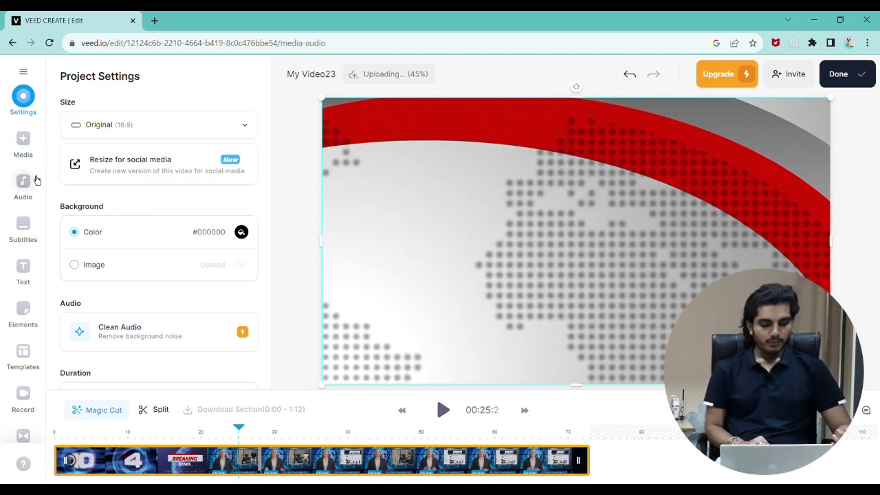
{"action": "scroll", "coordinate": [154, 231], "scroll_direction": "down", "scroll_amount": 1}
{"action": "scroll", "coordinate": [203, 185], "scroll_direction": "up", "scroll_amount": 1}
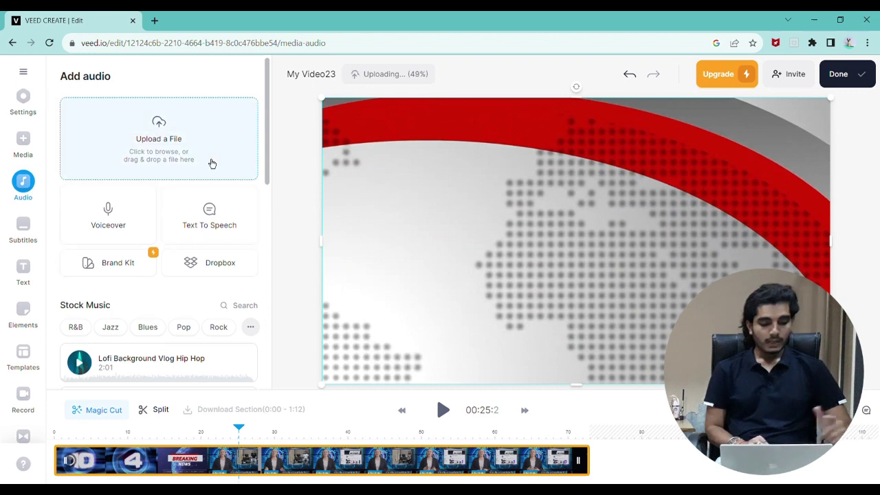
{"action": "left_click", "coordinate": [205, 227]}
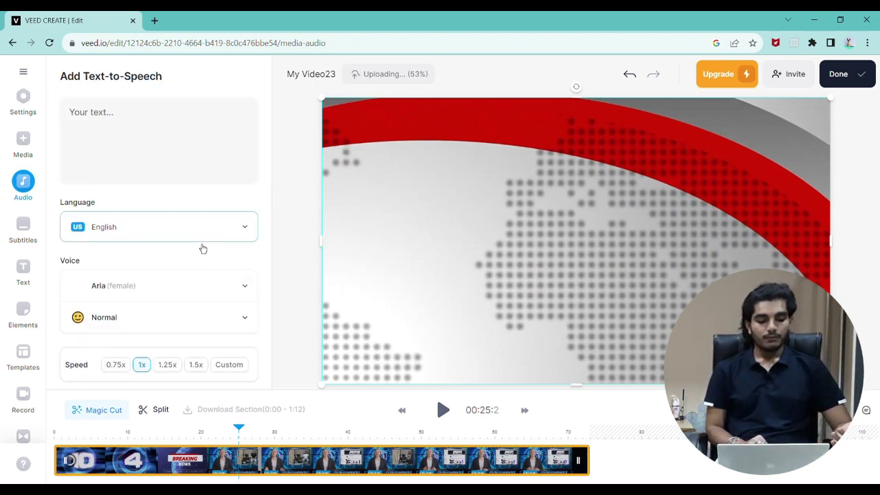
{"action": "scroll", "coordinate": [199, 314], "scroll_direction": "down", "scroll_amount": 1}
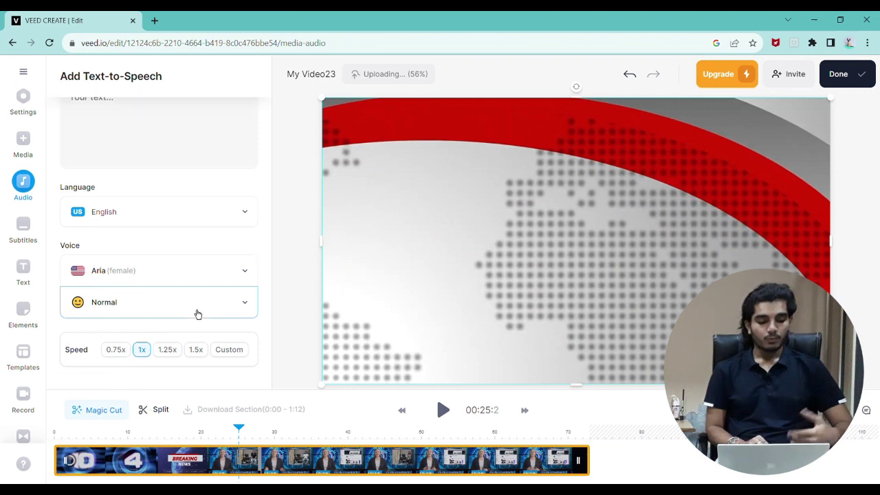
{"action": "left_click", "coordinate": [227, 315]}
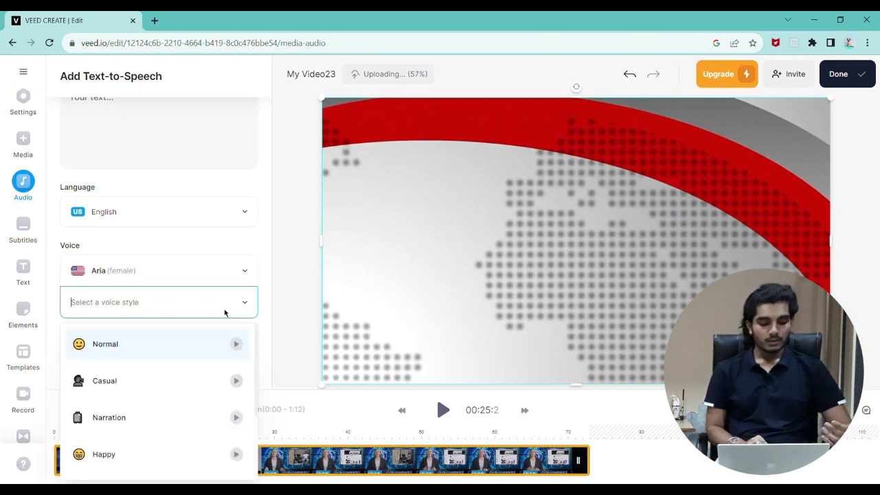
{"action": "scroll", "coordinate": [191, 390], "scroll_direction": "down", "scroll_amount": 2}
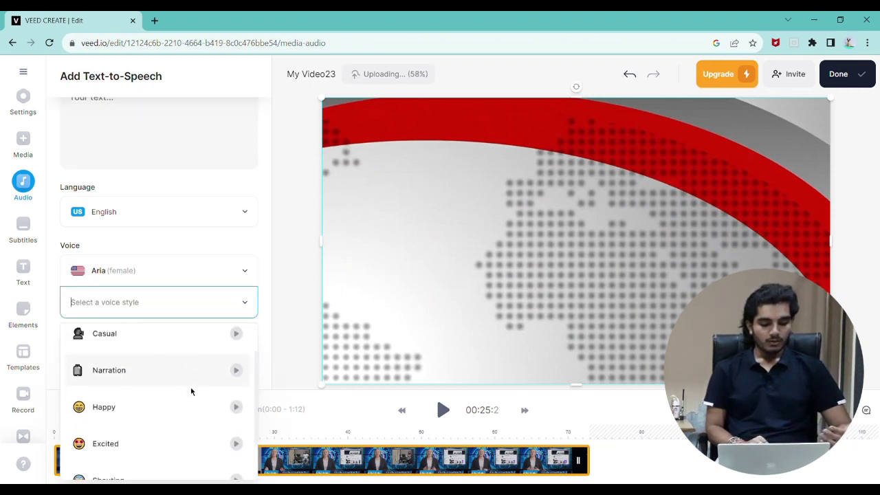
{"action": "scroll", "coordinate": [191, 390], "scroll_direction": "down", "scroll_amount": 2}
{"action": "scroll", "coordinate": [192, 391], "scroll_direction": "up", "scroll_amount": 3}
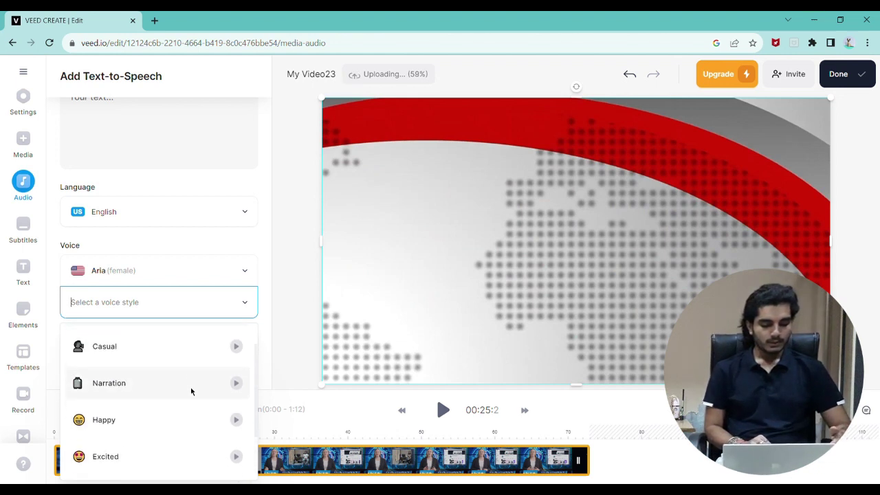
Step: Look through the list of text-to-speech voices, keeping Aria selected
{"action": "left_click", "coordinate": [224, 277]}
{"action": "left_click", "coordinate": [222, 275]}
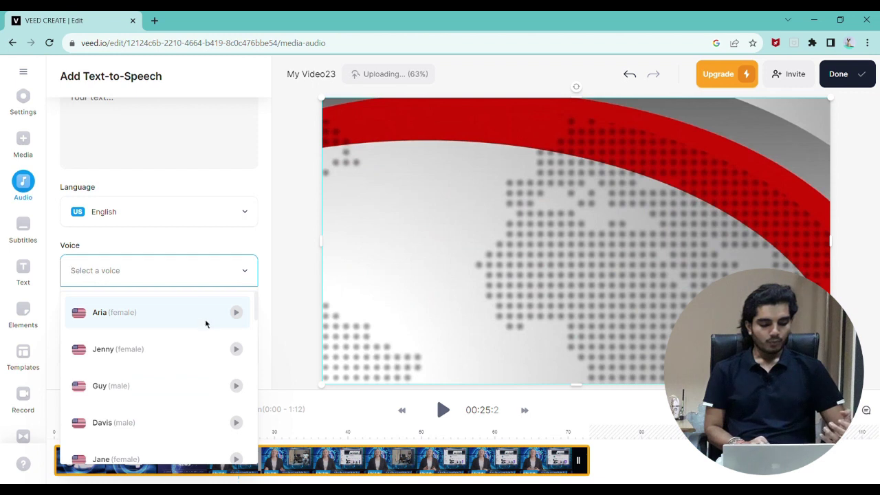
{"action": "scroll", "coordinate": [205, 324], "scroll_direction": "down", "scroll_amount": 10}
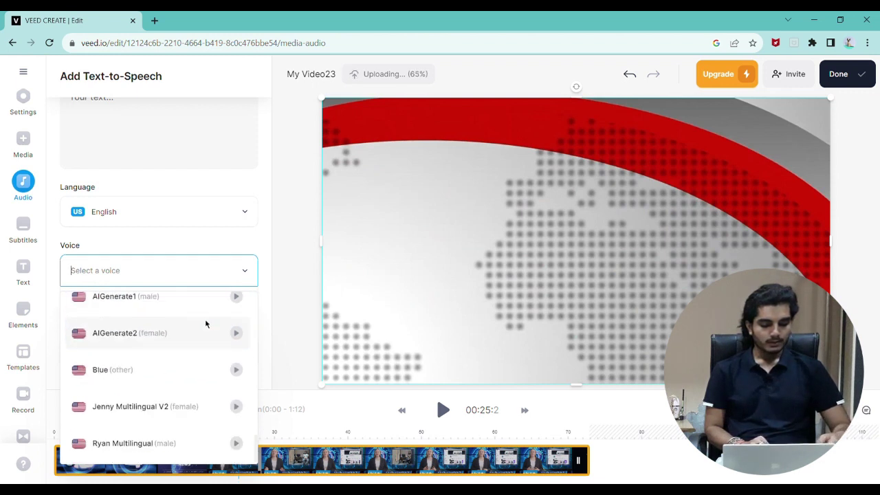
{"action": "scroll", "coordinate": [206, 324], "scroll_direction": "up", "scroll_amount": 10}
{"action": "scroll", "coordinate": [205, 324], "scroll_direction": "down", "scroll_amount": 10}
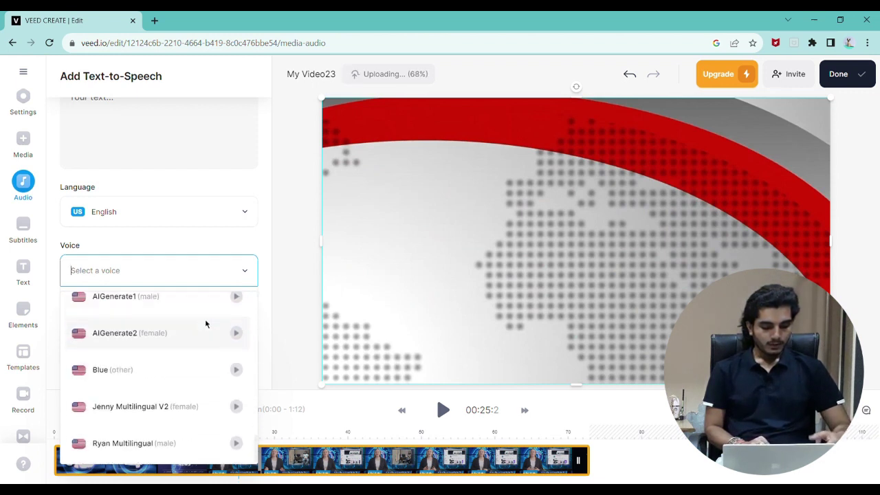
{"action": "scroll", "coordinate": [205, 324], "scroll_direction": "up", "scroll_amount": 5}
{"action": "scroll", "coordinate": [206, 323], "scroll_direction": "up", "scroll_amount": 6}
{"action": "scroll", "coordinate": [204, 364], "scroll_direction": "up", "scroll_amount": 2}
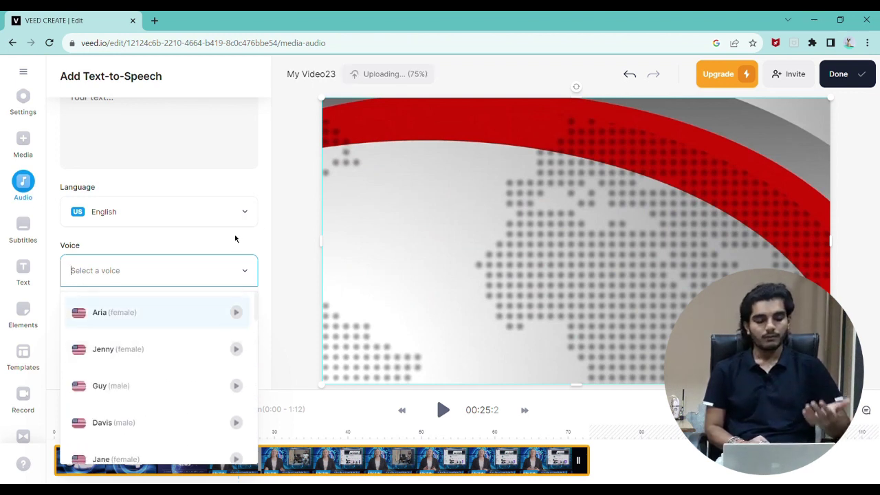
{"action": "key", "text": "Return"}
{"action": "scroll", "coordinate": [189, 278], "scroll_direction": "up", "scroll_amount": 1}
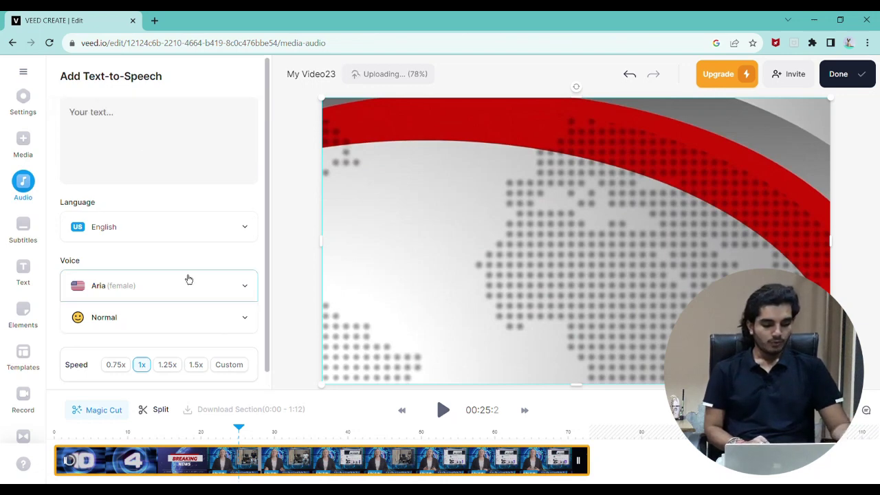
Step: Look through the languages offered for text-to-speech, leaving English selected
{"action": "left_click", "coordinate": [210, 237]}
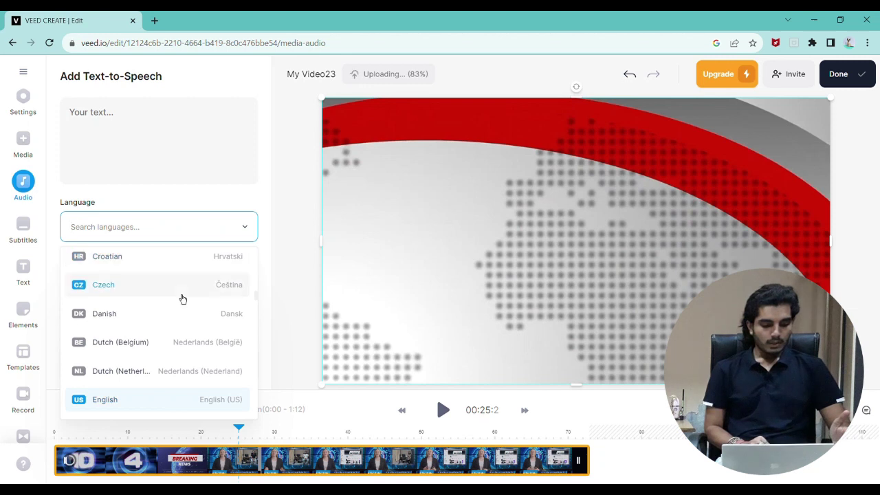
{"action": "scroll", "coordinate": [182, 298], "scroll_direction": "up", "scroll_amount": 4}
{"action": "scroll", "coordinate": [182, 298], "scroll_direction": "up", "scroll_amount": 2}
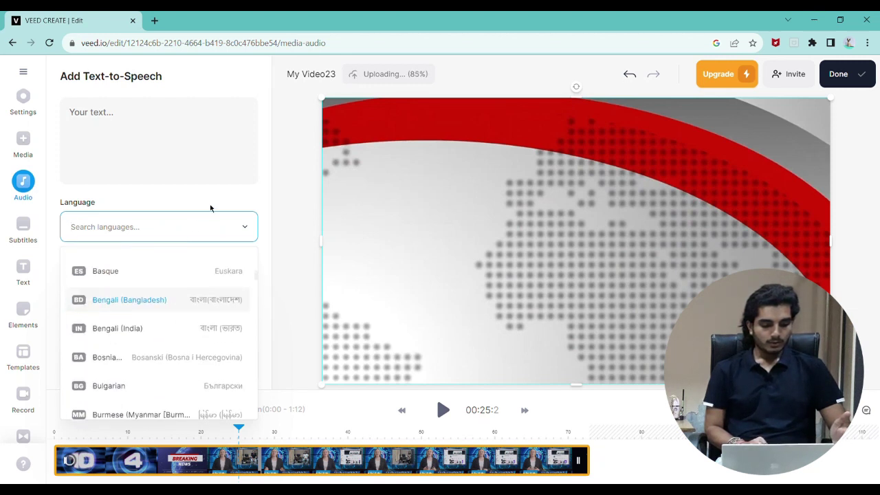
{"action": "left_click", "coordinate": [224, 188]}
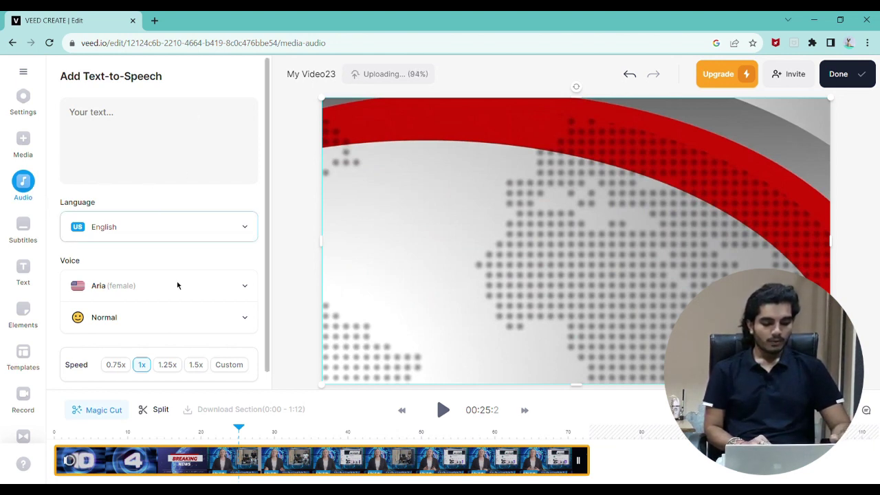
{"action": "scroll", "coordinate": [207, 248], "scroll_direction": "down", "scroll_amount": 1}
{"action": "scroll", "coordinate": [108, 232], "scroll_direction": "up", "scroll_amount": 1}
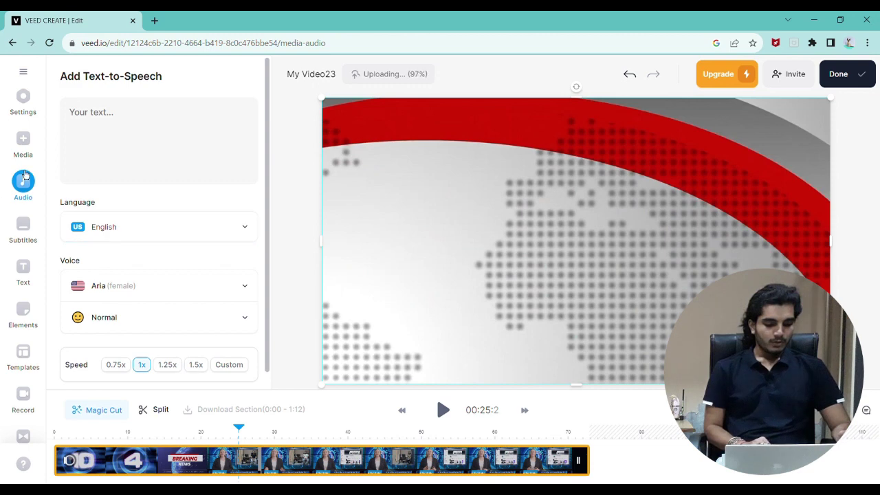
Step: Try the stock track "Lofi Background Vlog Hip Hop" aligned with the start of the video, and delete it from the timeline
{"action": "left_click", "coordinate": [36, 219]}
{"action": "left_click", "coordinate": [18, 202]}
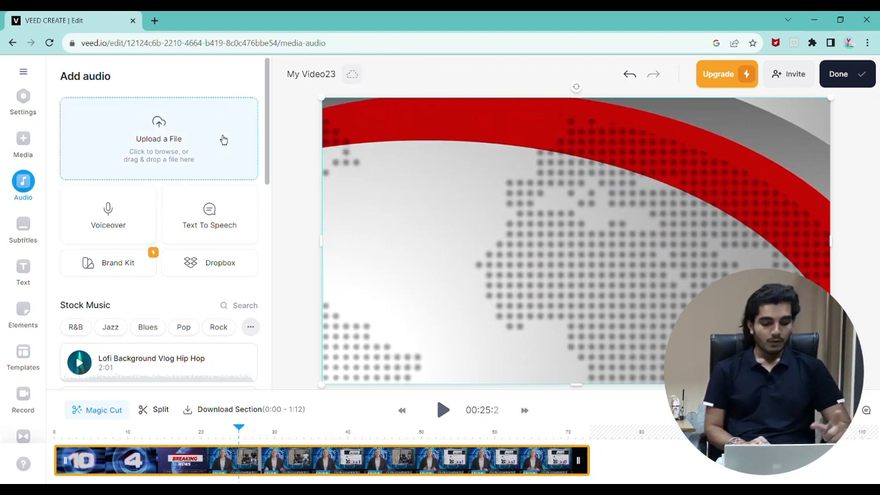
{"action": "scroll", "coordinate": [222, 296], "scroll_direction": "down", "scroll_amount": 3}
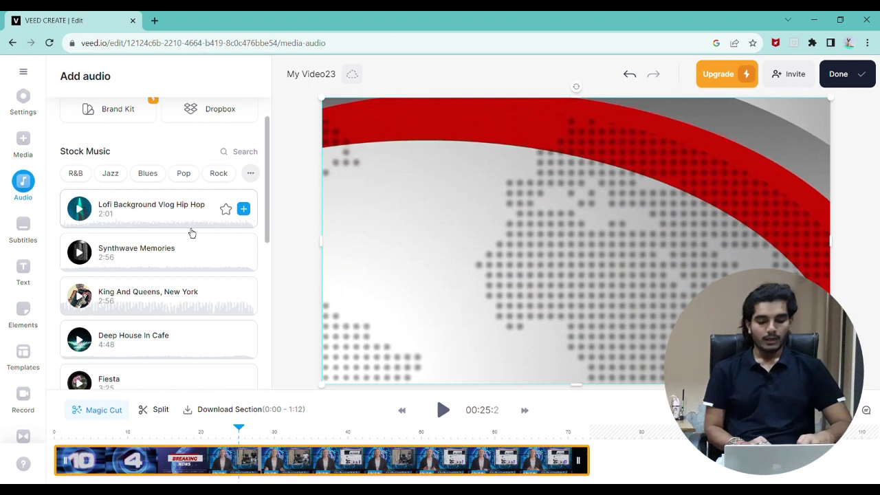
{"action": "left_click", "coordinate": [244, 209]}
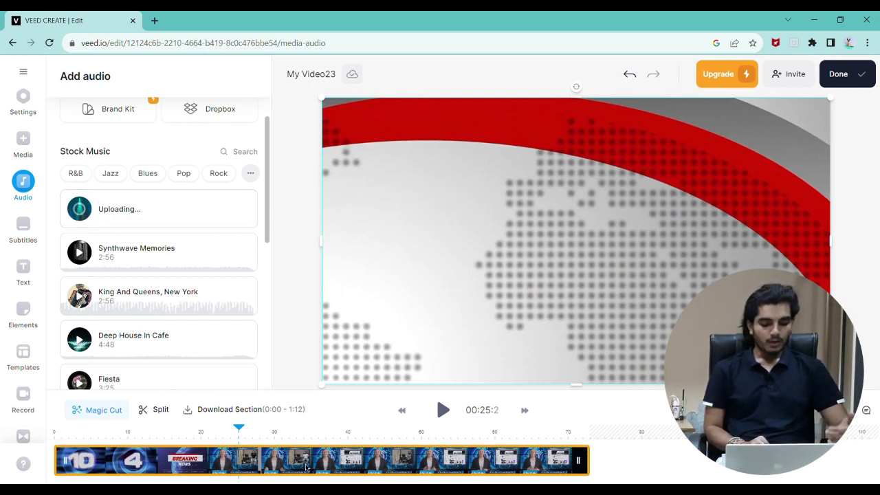
{"action": "left_click", "coordinate": [611, 451]}
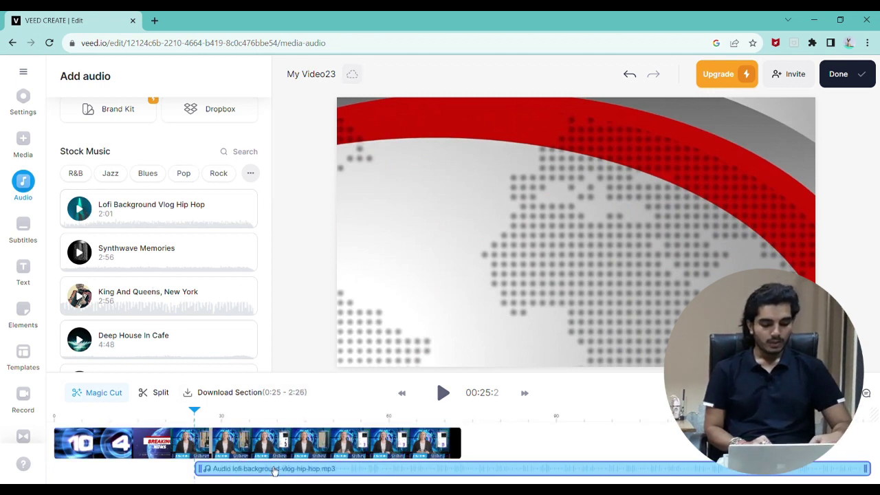
{"action": "left_click_drag", "start_coordinate": [238, 462], "coordinate": [107, 475]}
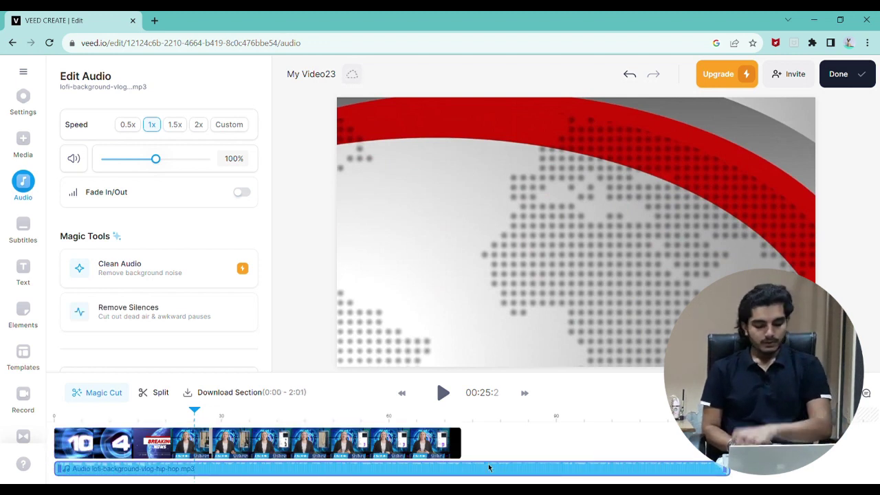
{"action": "key", "text": "Delete"}
Step: Start adding translated subtitles to the video and set the spoken language to Hindi
{"action": "left_click", "coordinate": [14, 238]}
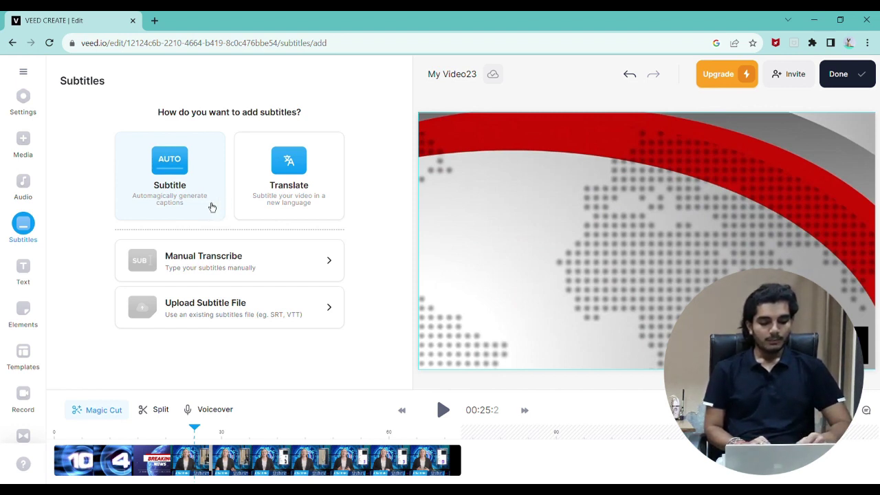
{"action": "left_click", "coordinate": [308, 219]}
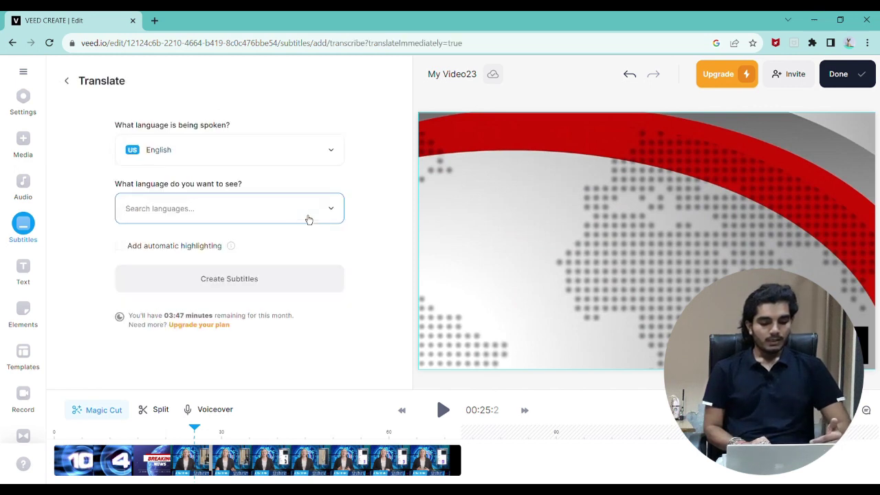
{"action": "left_click", "coordinate": [261, 151]}
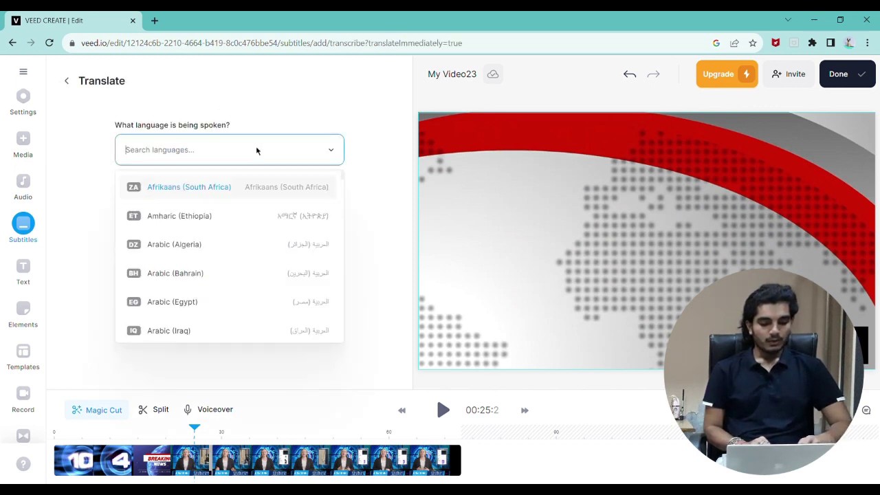
{"action": "type", "text": "hin"}
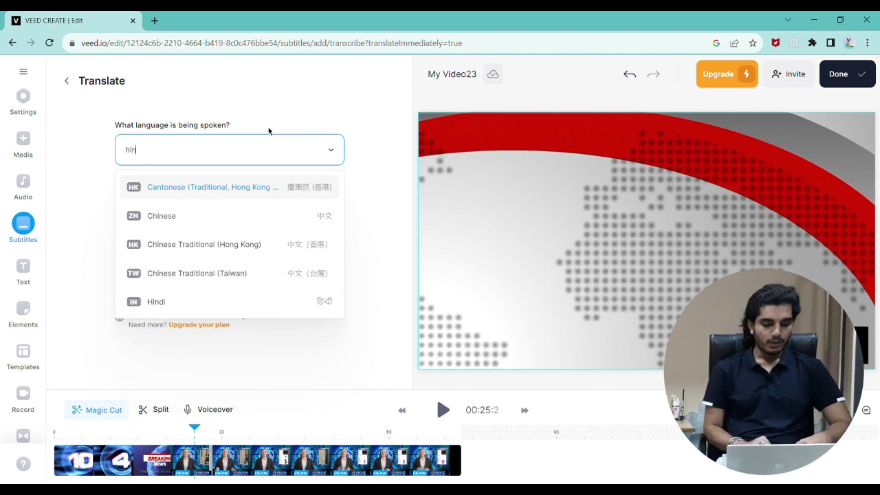
{"action": "left_click", "coordinate": [230, 303]}
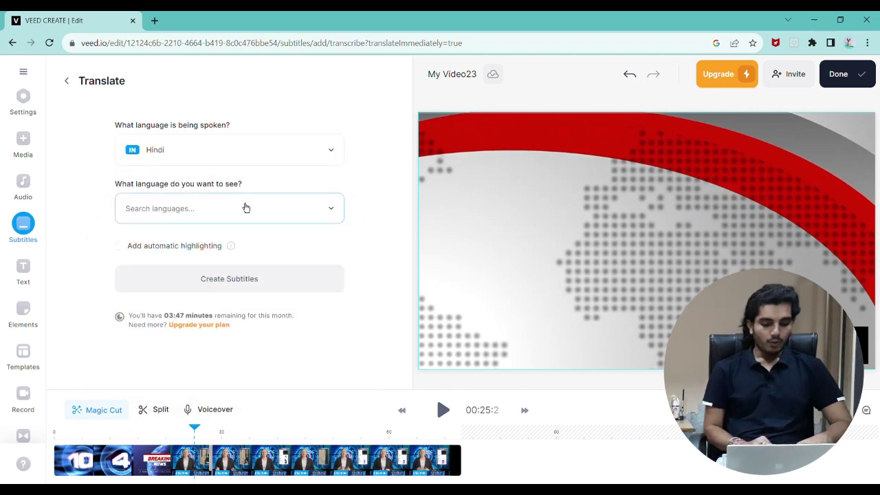
Step: Create the subtitles with English (US) as the displayed language and look through the generated lines
{"action": "left_click", "coordinate": [238, 209]}
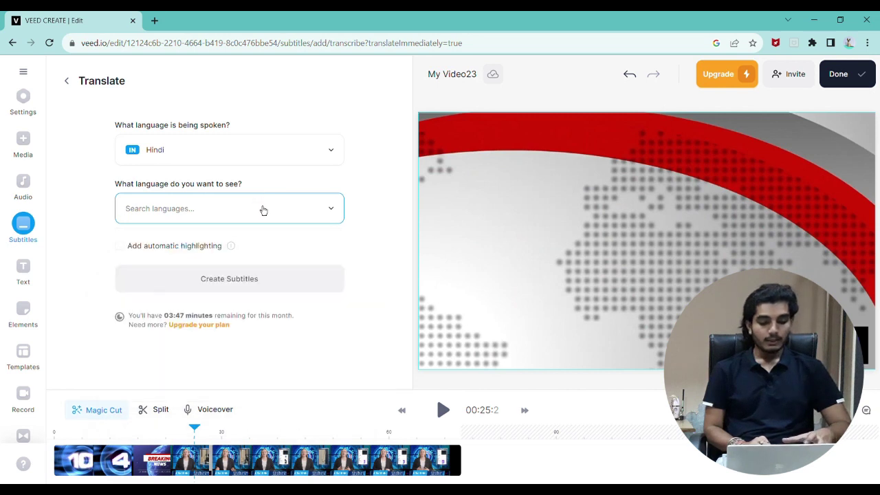
{"action": "type", "text": "e"}
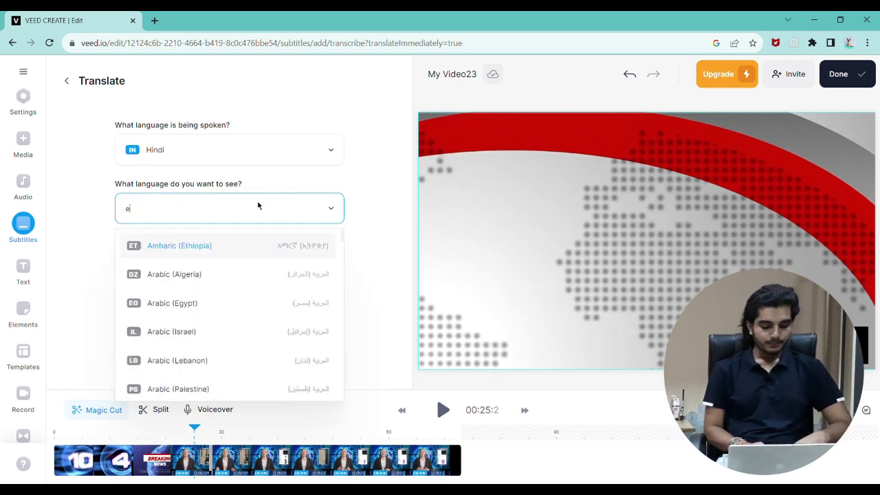
{"action": "type", "text": "ngli"}
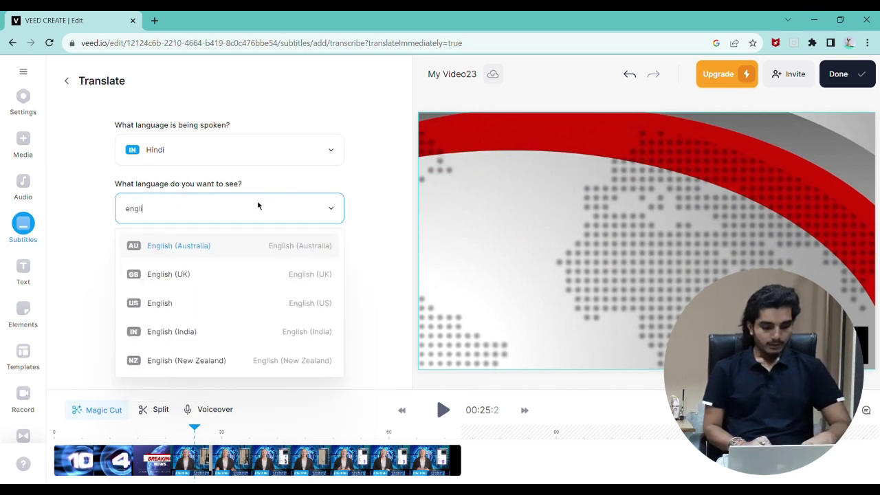
{"action": "left_click", "coordinate": [237, 308]}
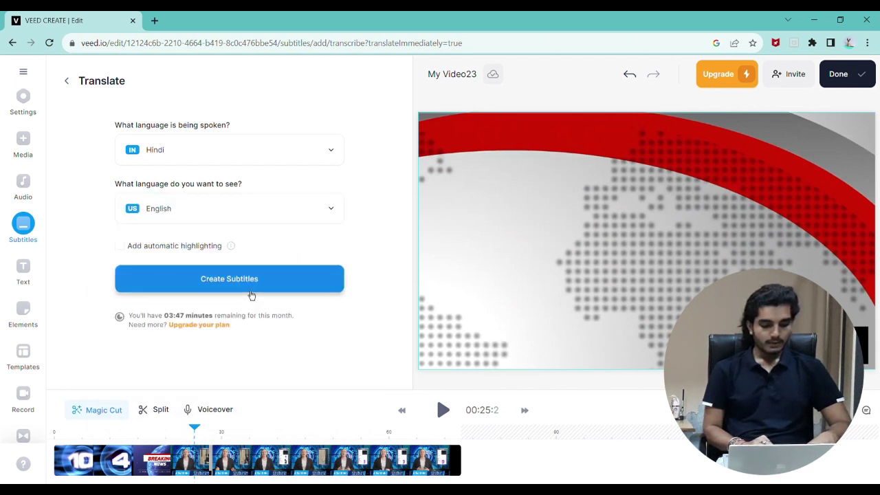
{"action": "left_click", "coordinate": [278, 289]}
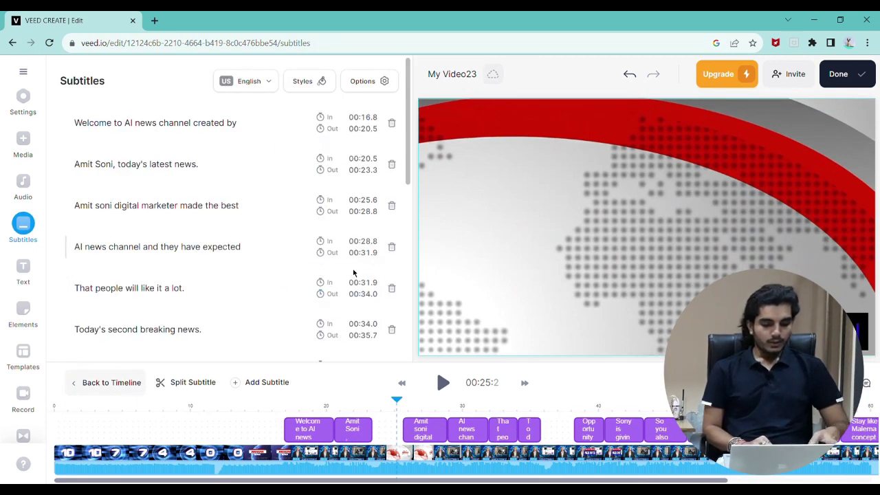
{"action": "mouse_move", "coordinate": [269, 273]}
{"action": "scroll", "coordinate": [267, 268], "scroll_direction": "down", "scroll_amount": 10}
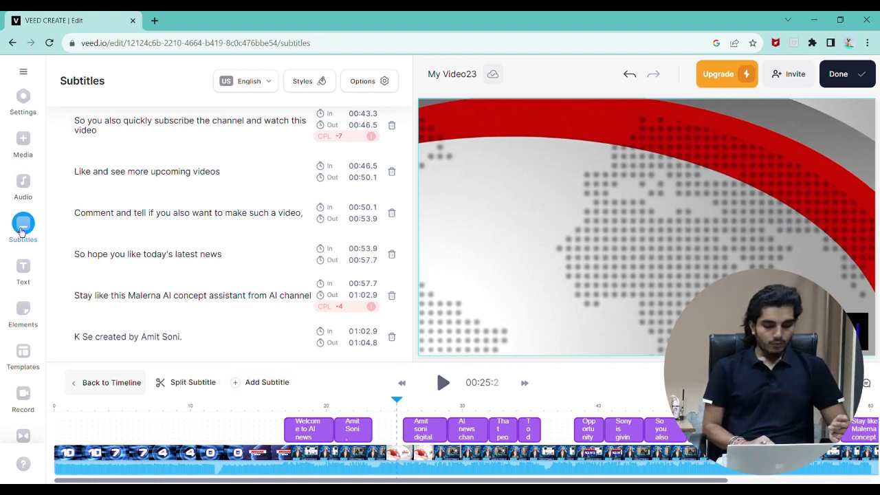
Step: Play the video from about 25 seconds to preview the English subtitles, and pause it a few lines further on
{"action": "scroll", "coordinate": [206, 206], "scroll_direction": "up", "scroll_amount": 10}
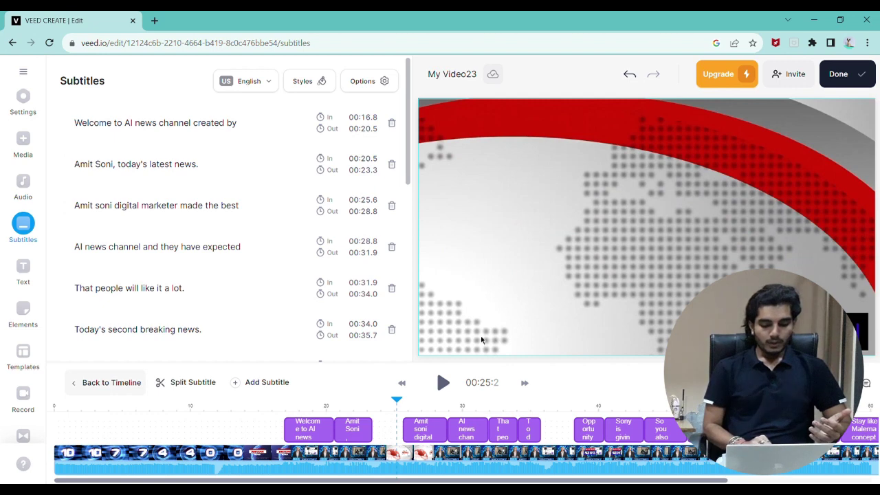
{"action": "left_click", "coordinate": [446, 391]}
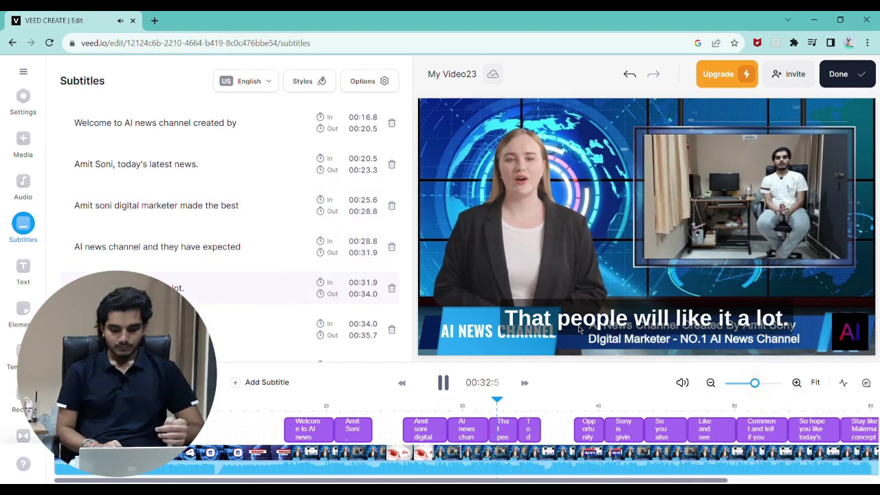
{"action": "key", "text": "space"}
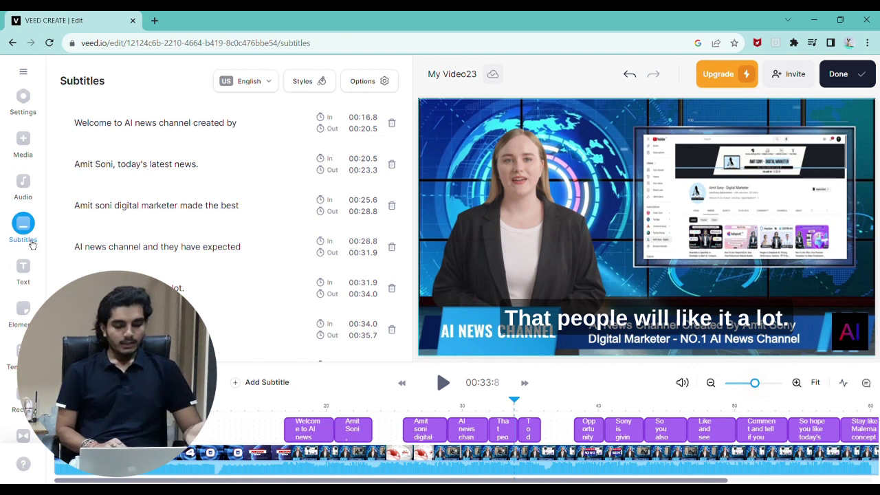
Step: Glance at the text presets, return to the subtitles and look through the translated English lines to the end
{"action": "left_click", "coordinate": [25, 282]}
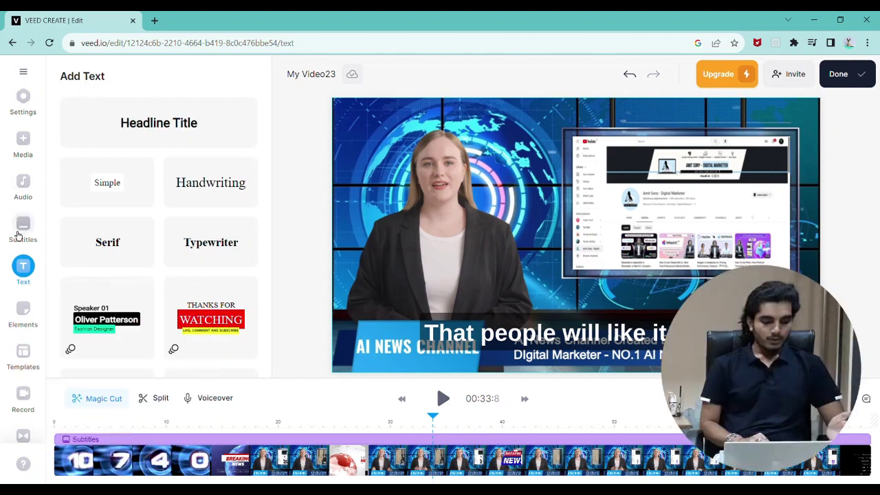
{"action": "left_click", "coordinate": [20, 227]}
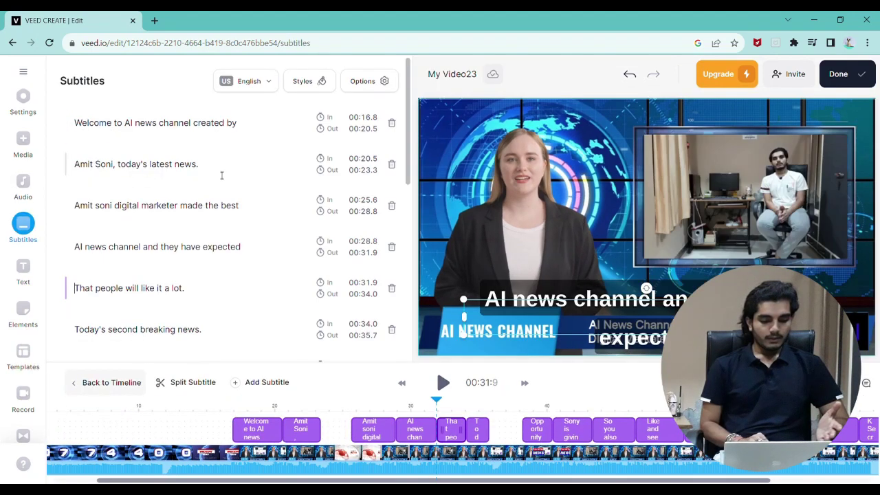
{"action": "scroll", "coordinate": [222, 173], "scroll_direction": "down", "scroll_amount": 7}
{"action": "scroll", "coordinate": [225, 177], "scroll_direction": "up", "scroll_amount": 7}
{"action": "scroll", "coordinate": [275, 261], "scroll_direction": "down", "scroll_amount": 4}
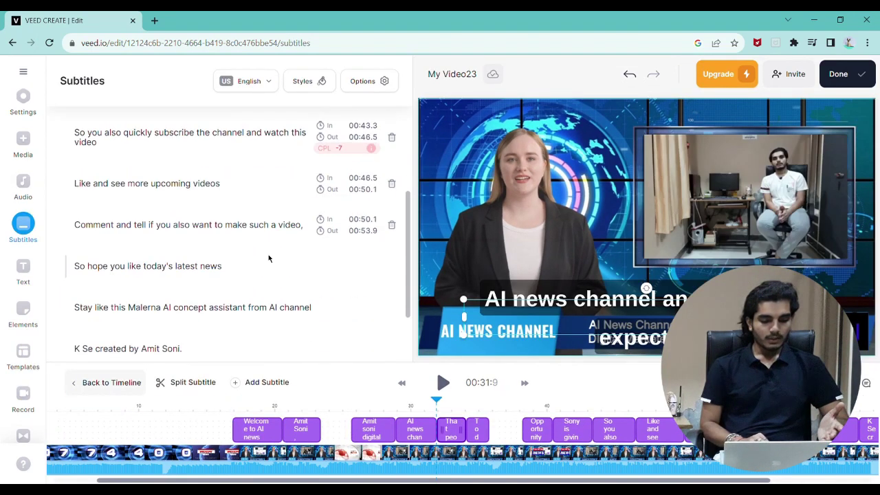
{"action": "scroll", "coordinate": [275, 261], "scroll_direction": "down", "scroll_amount": 2}
Step: Switch the subtitles to the original Hindi, view them at 26 seconds, and switch back to English
{"action": "left_click", "coordinate": [263, 84]}
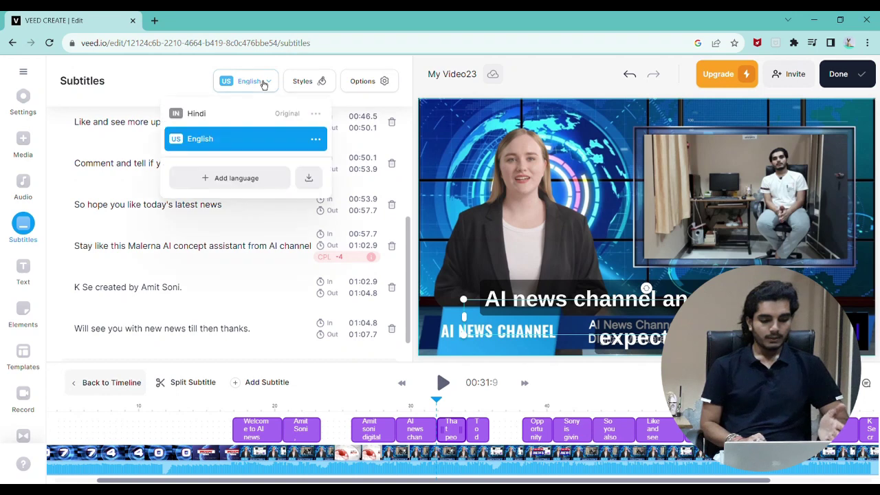
{"action": "left_click", "coordinate": [226, 122]}
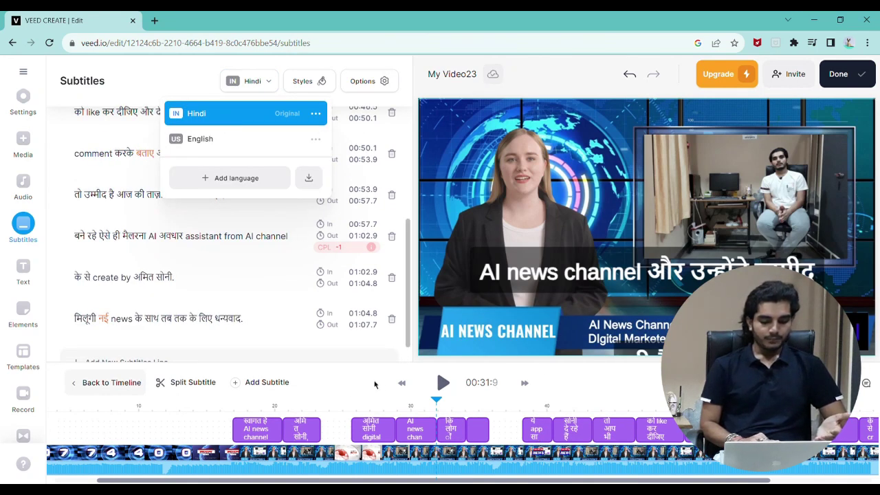
{"action": "left_click", "coordinate": [358, 404]}
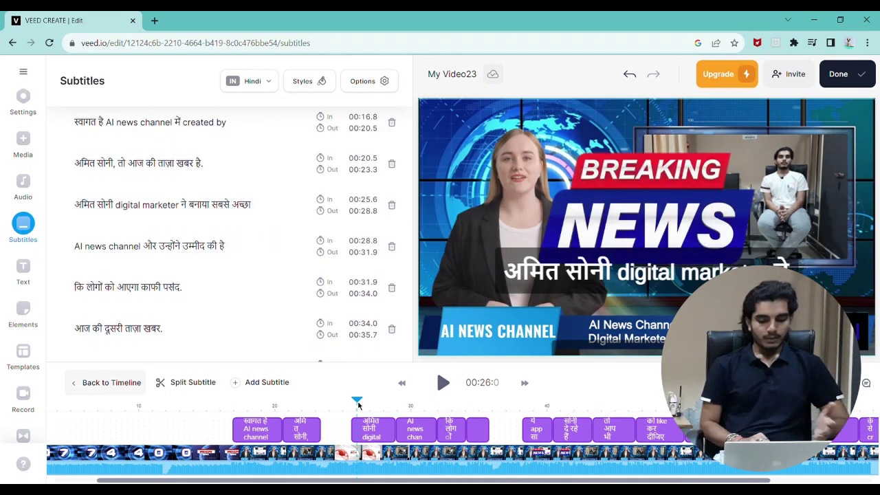
{"action": "left_click", "coordinate": [258, 94]}
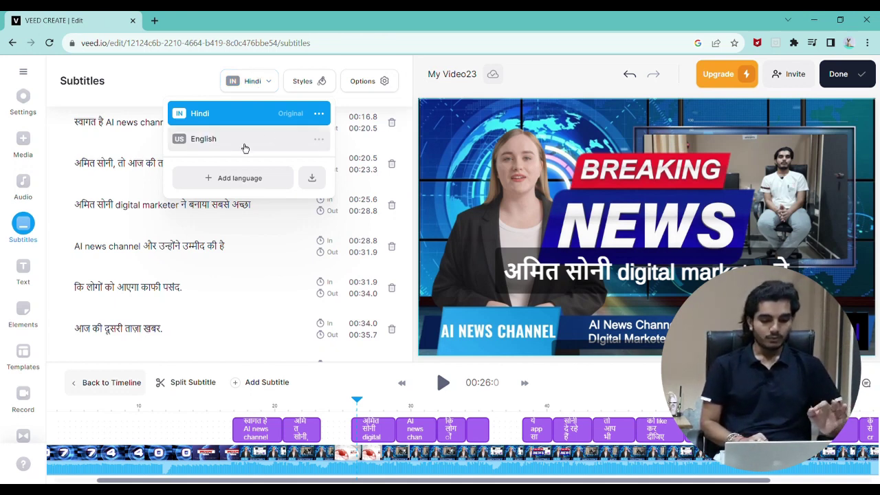
{"action": "left_click", "coordinate": [282, 134]}
Step: Browse the subtitle preset styles, apply Box Highlight, and look through its customization, effect and animation settings
{"action": "left_click", "coordinate": [313, 83]}
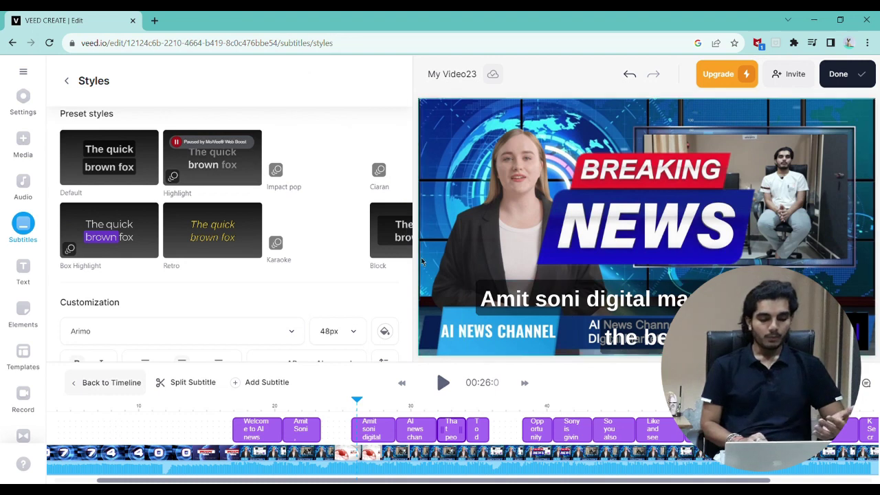
{"action": "scroll", "coordinate": [361, 244], "scroll_direction": "right", "scroll_amount": 3}
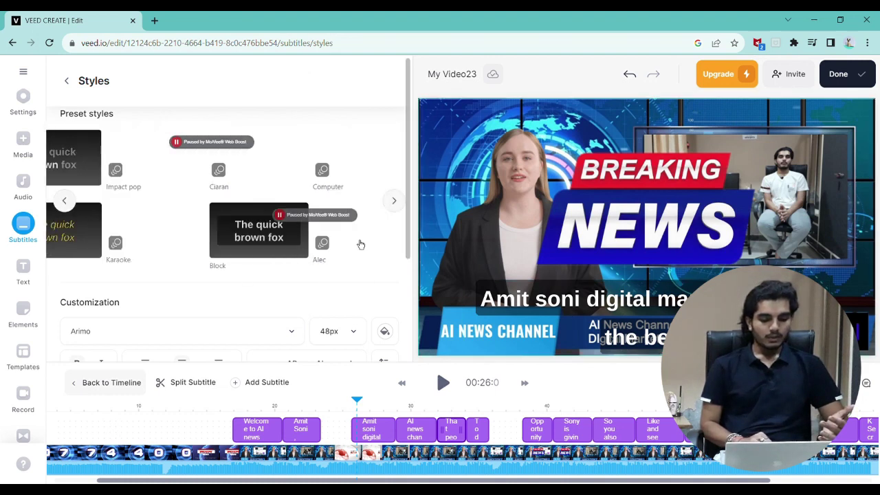
{"action": "scroll", "coordinate": [358, 240], "scroll_direction": "left", "scroll_amount": 5}
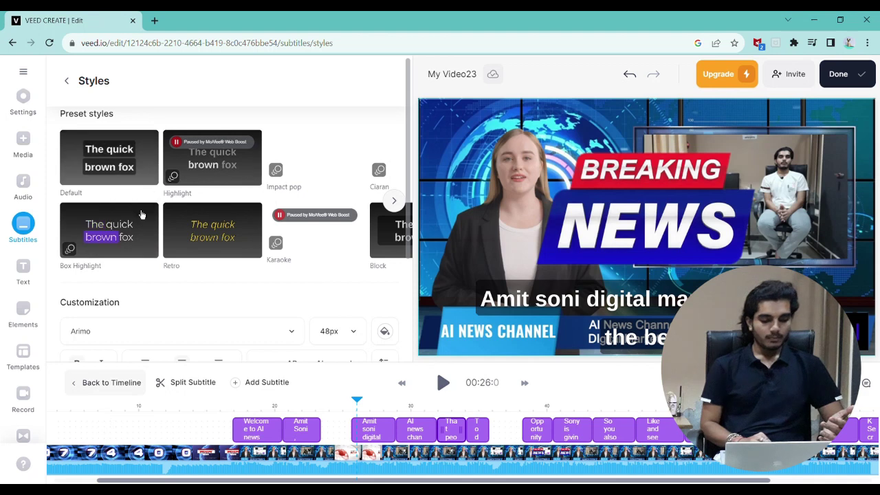
{"action": "left_click", "coordinate": [136, 249]}
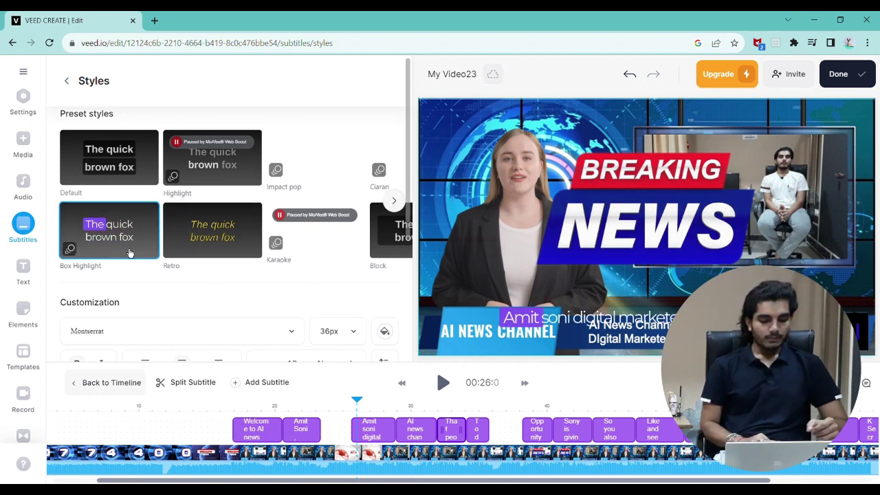
{"action": "scroll", "coordinate": [189, 292], "scroll_direction": "down", "scroll_amount": 1}
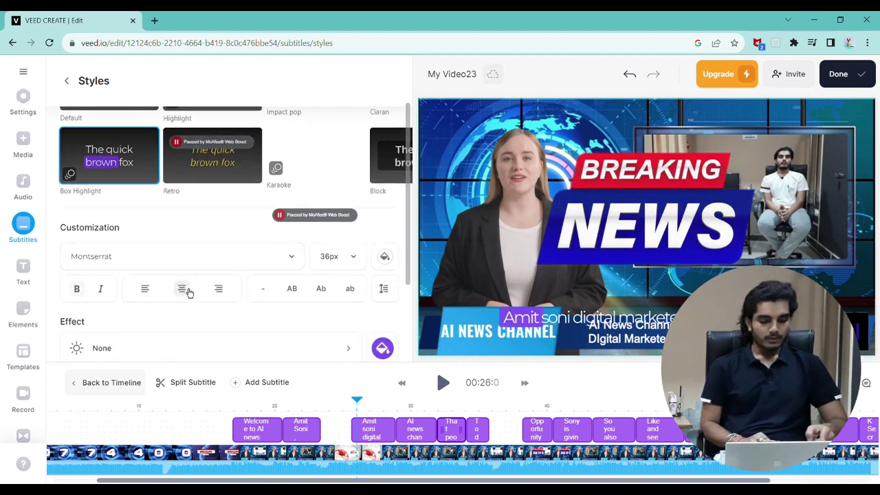
{"action": "scroll", "coordinate": [189, 293], "scroll_direction": "down", "scroll_amount": 1}
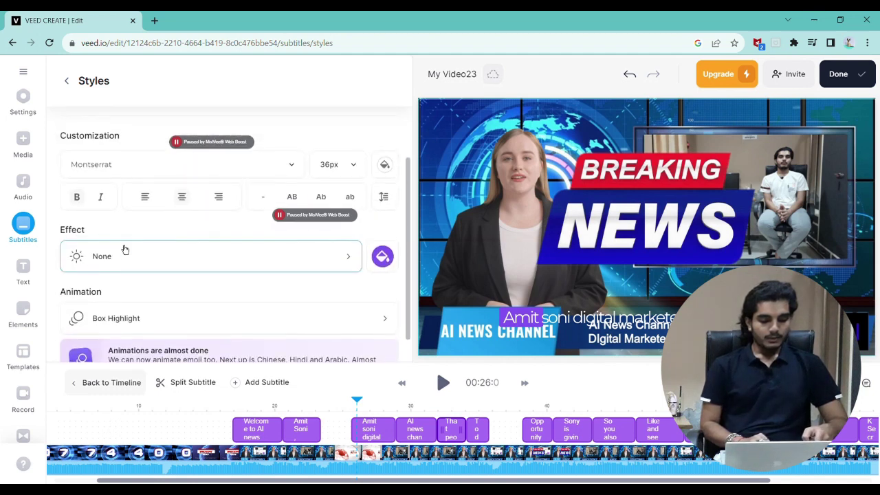